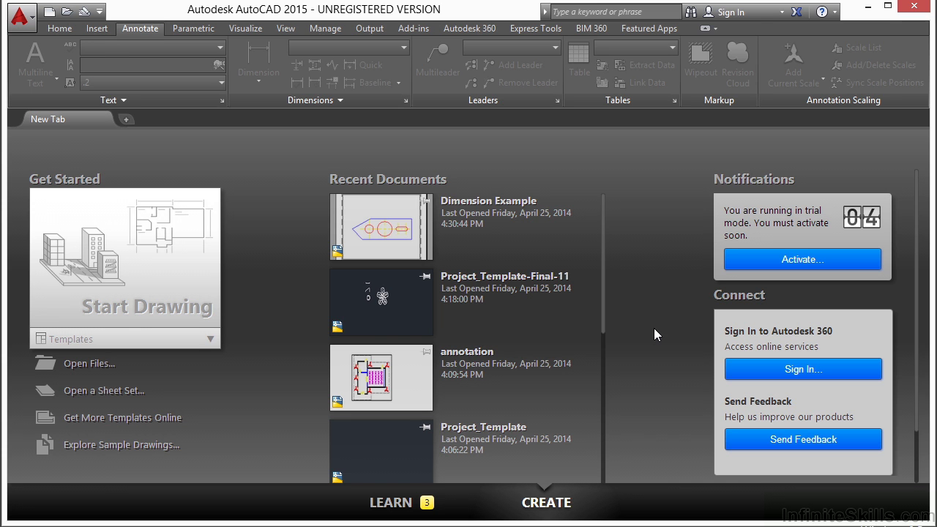
Open the drawing Ice Rink Example.dwg and display its Layout1 sheet.
{"action": "left_click", "coordinate": [70, 364]}
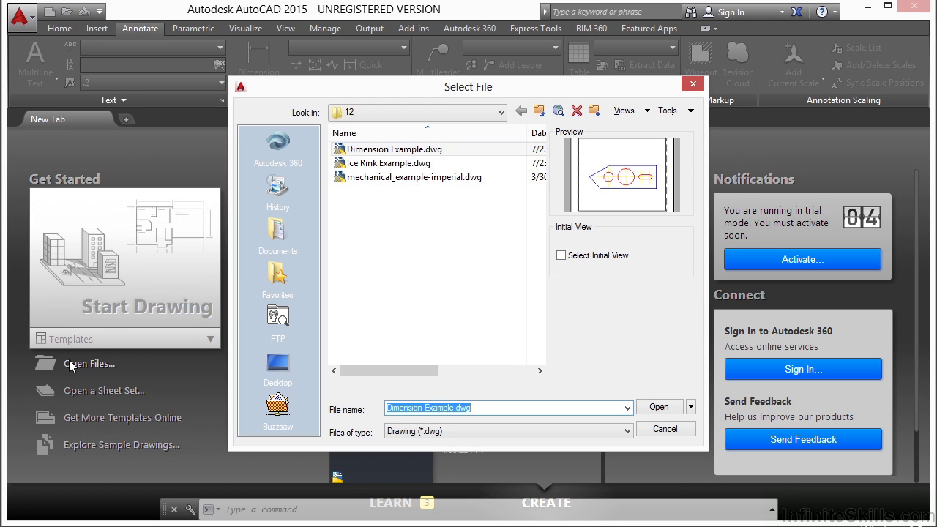
{"action": "left_click", "coordinate": [405, 163]}
{"action": "left_click", "coordinate": [657, 407]}
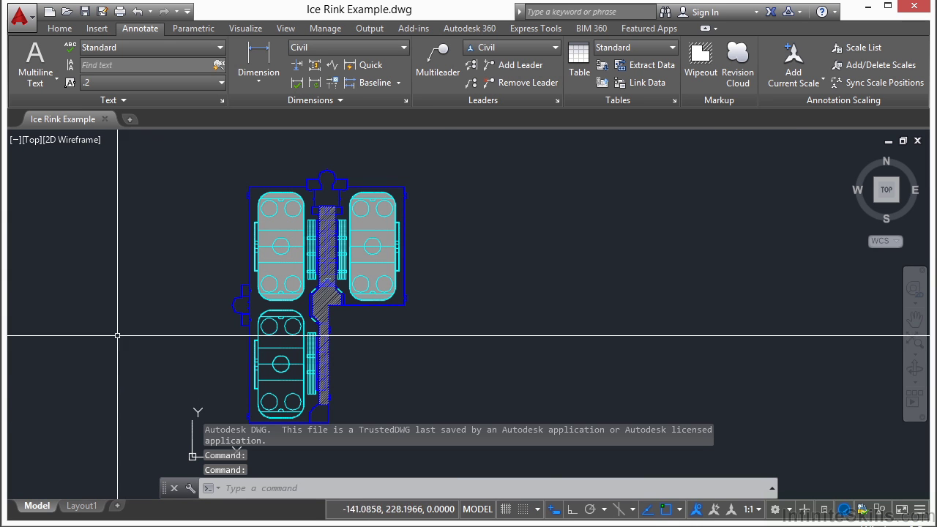
{"action": "left_click", "coordinate": [81, 505]}
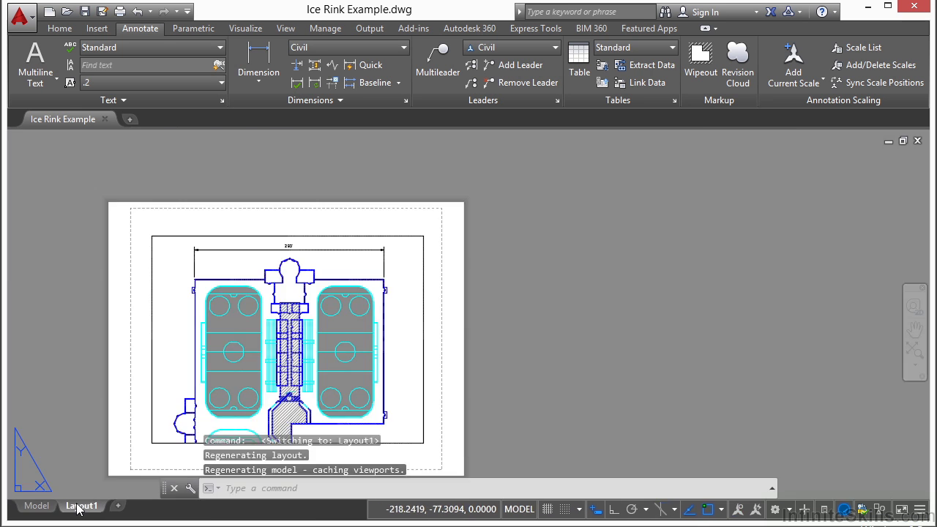
{"action": "middle_click_drag", "start_coordinate": [465, 350], "coordinate": [523, 315]}
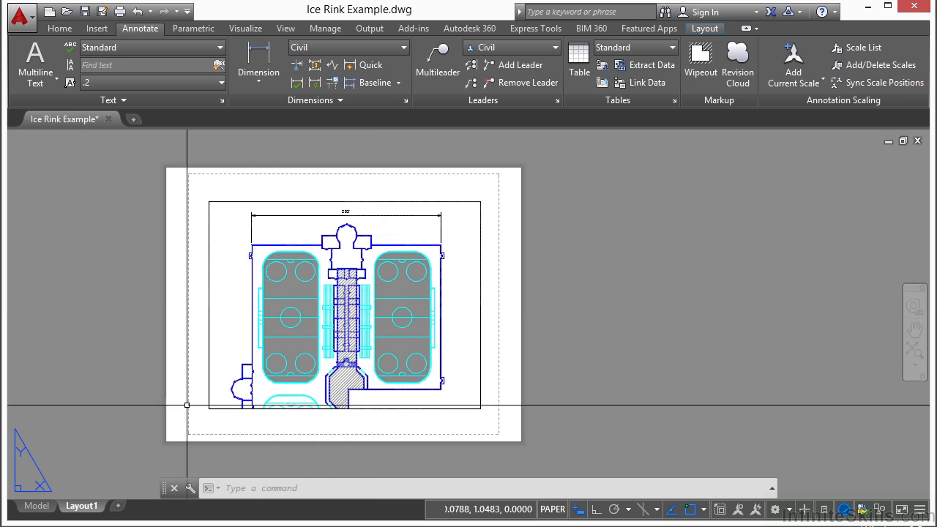
Add a new layout to the drawing and make it current.
{"action": "right_click", "coordinate": [87, 506]}
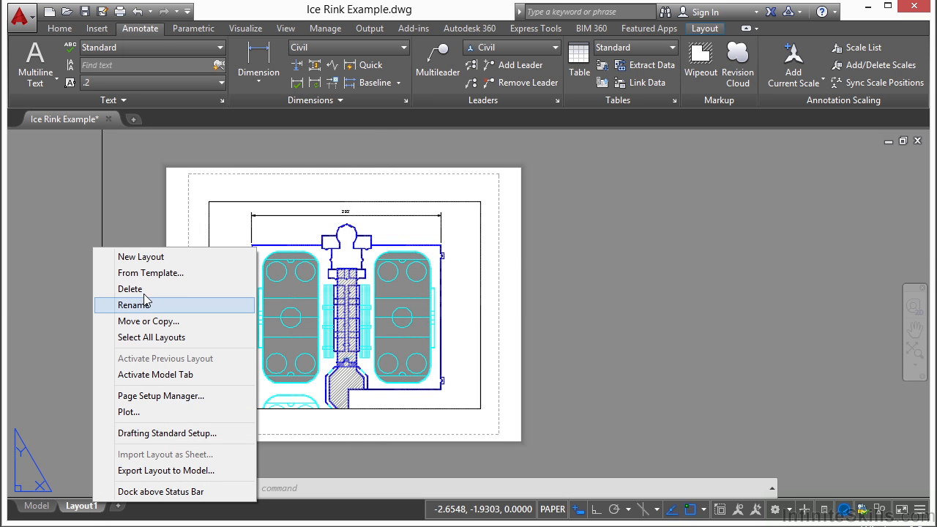
{"action": "left_click", "coordinate": [169, 257]}
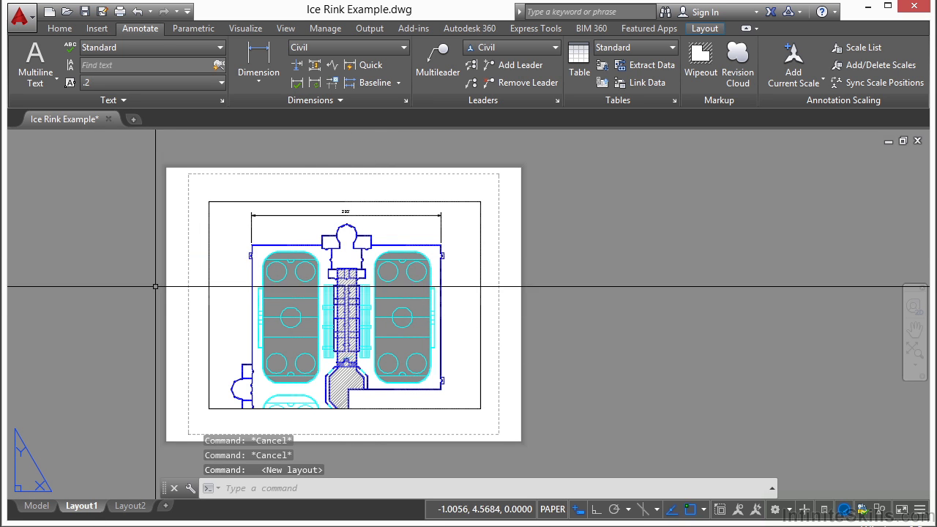
{"action": "left_click", "coordinate": [137, 511]}
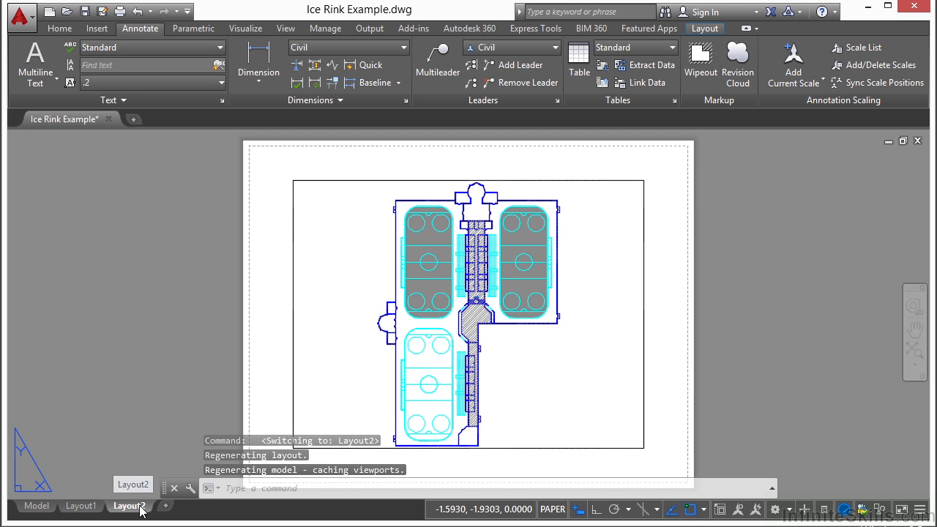
Rename the new layout as ICE RINK.
{"action": "right_click", "coordinate": [141, 509]}
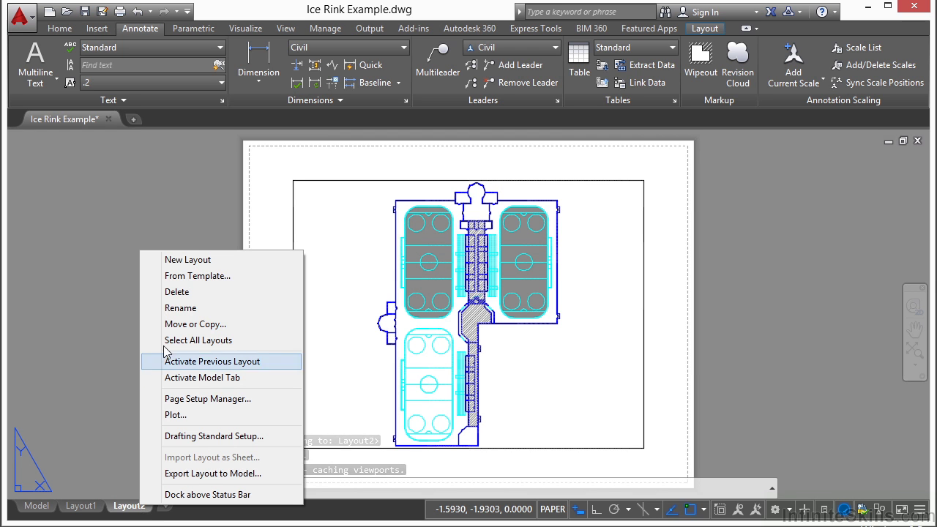
{"action": "left_click", "coordinate": [180, 308]}
{"action": "type", "text": "ICE RINK"}
{"action": "key", "text": "Return"}
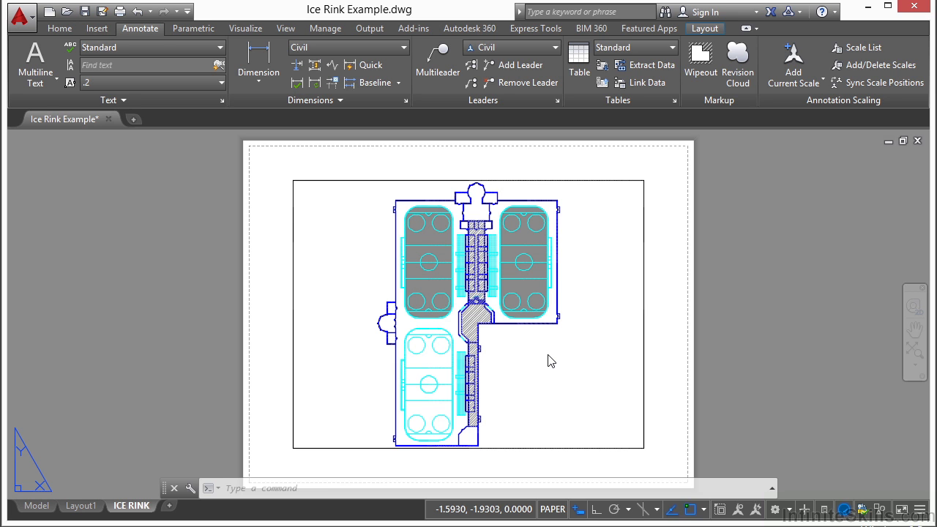
Move the viewport off the sheet to the empty area on its right, then enter and leave the viewport's model space.
{"action": "type", "text": "m"}
{"action": "key", "text": "Return"}
{"action": "left_click", "coordinate": [620, 171]}
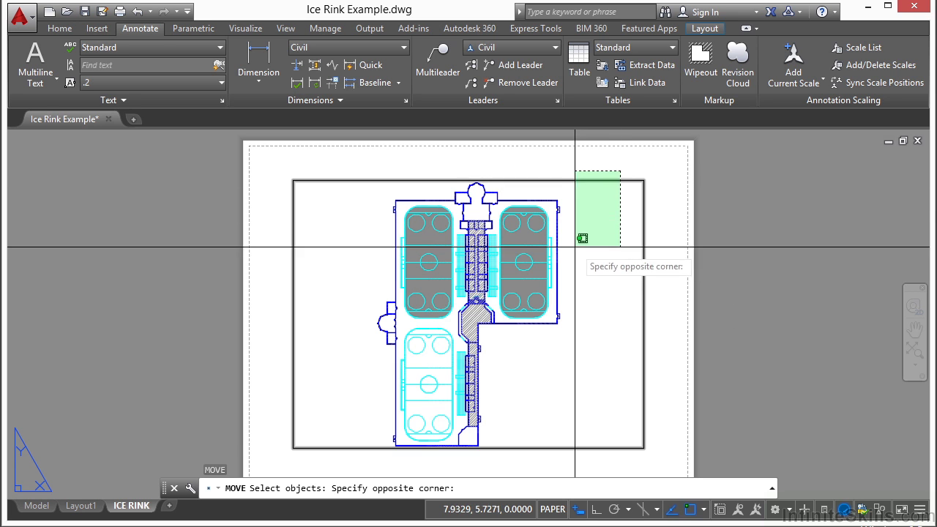
{"action": "left_click", "coordinate": [575, 240]}
{"action": "key", "text": "Return"}
{"action": "left_click", "coordinate": [341, 322]}
{"action": "scroll", "coordinate": [325, 340], "scroll_direction": "down", "scroll_amount": 2}
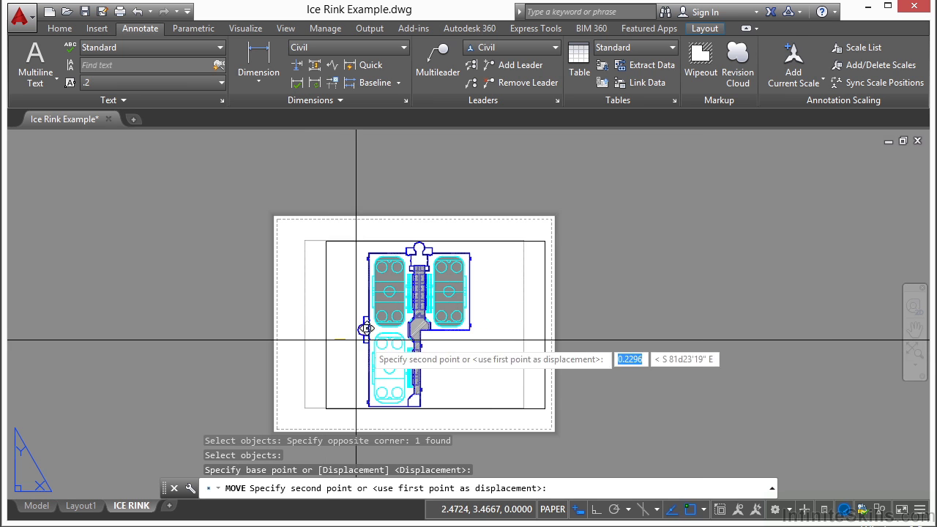
{"action": "left_click", "coordinate": [641, 325]}
{"action": "double_click", "coordinate": [637, 337]}
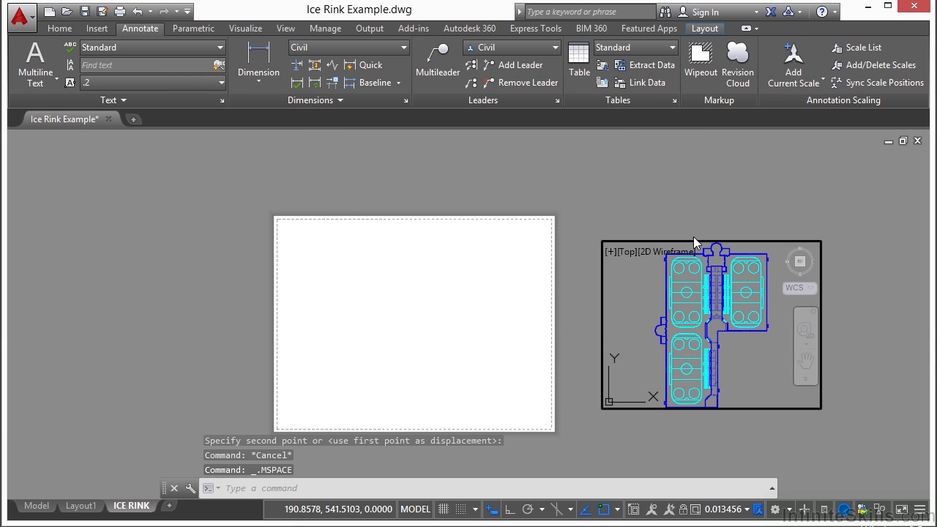
{"action": "double_click", "coordinate": [690, 214]}
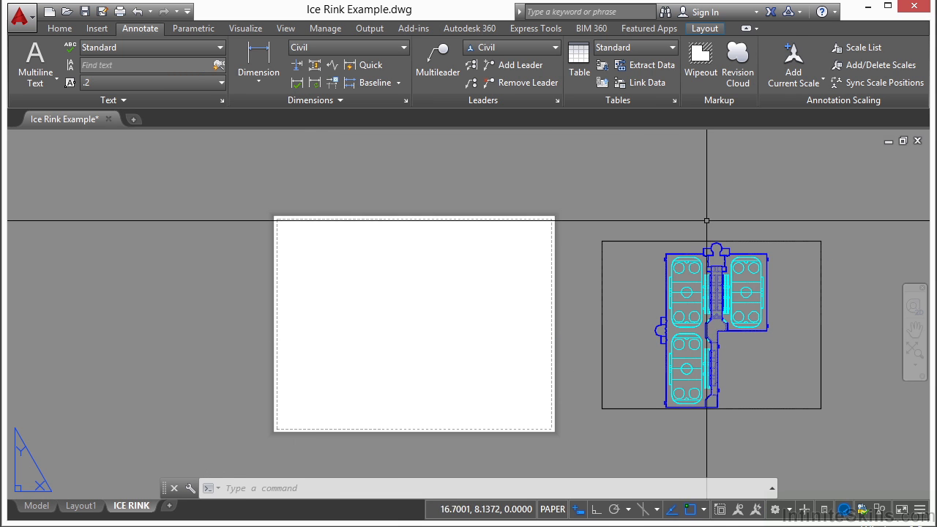
Shrink the viewport beside the sheet to a smaller rectangle by stretching its corner grips inward.
{"action": "left_click", "coordinate": [706, 241]}
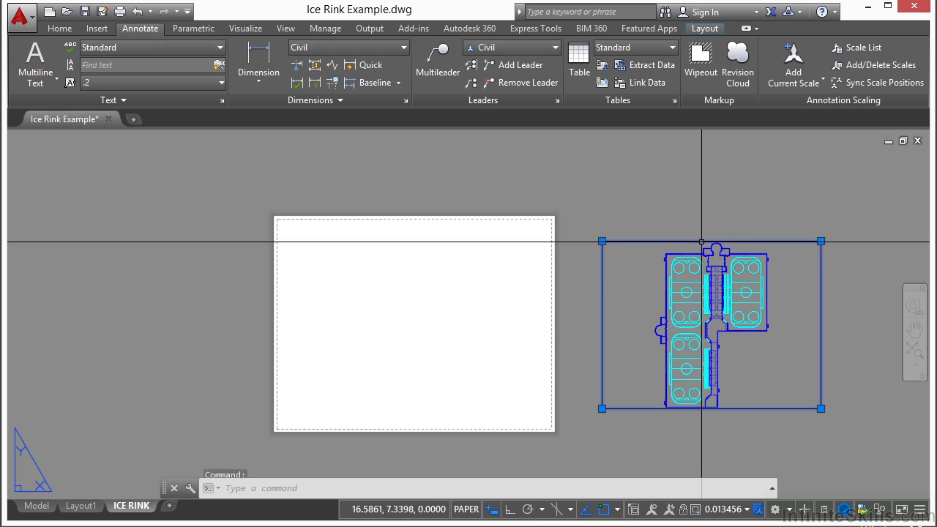
{"action": "left_click", "coordinate": [821, 241]}
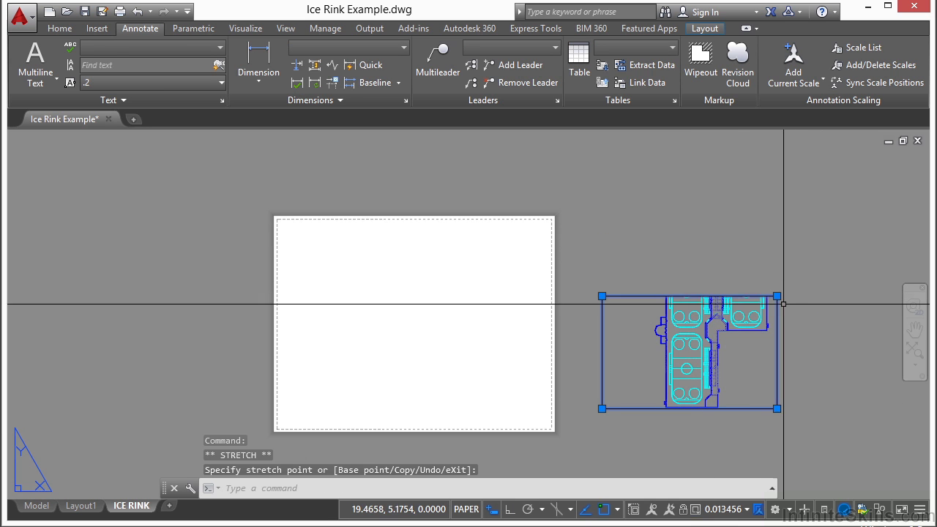
{"action": "left_click", "coordinate": [689, 296]}
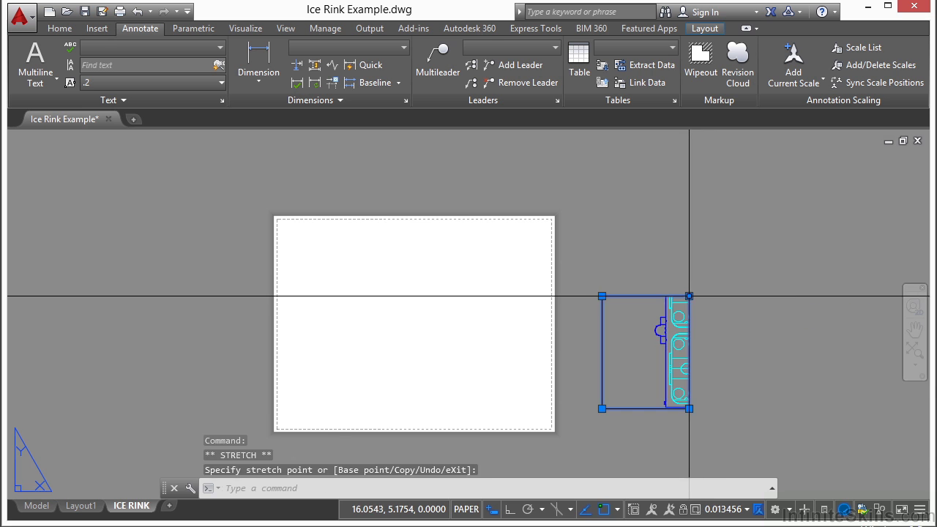
{"action": "key", "text": "Escape"}
{"action": "key", "text": "Escape"}
Move the reduced viewport back onto the sheet, into its lower-left corner.
{"action": "type", "text": "m"}
{"action": "key", "text": "Return"}
{"action": "left_click", "coordinate": [711, 292]}
{"action": "left_click", "coordinate": [704, 377]}
{"action": "key", "text": "Return"}
{"action": "left_click", "coordinate": [686, 368]}
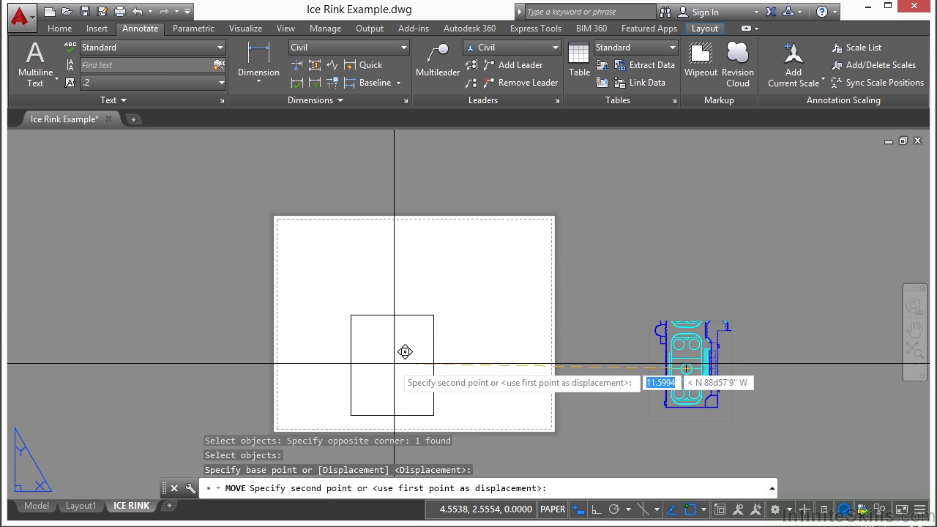
{"action": "left_click", "coordinate": [329, 368]}
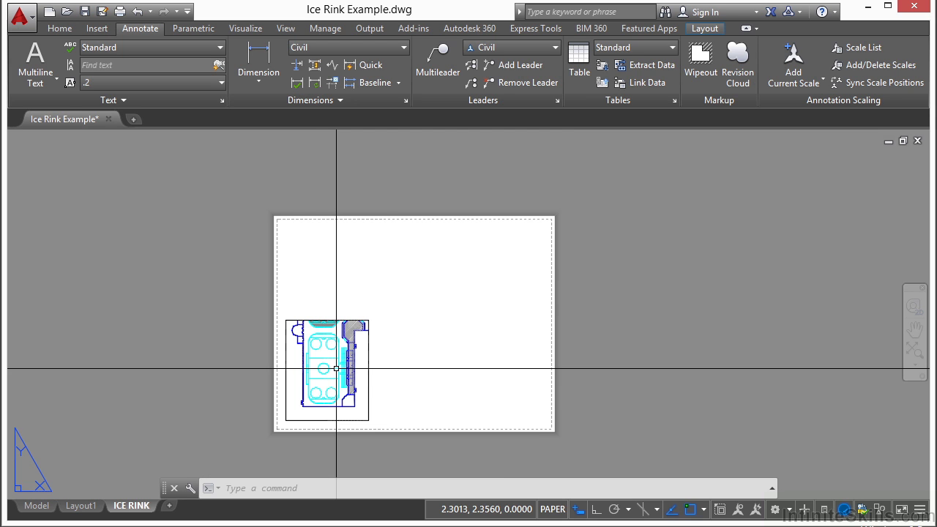
Activate the lower-left viewport and adjust its view so the lower rink is centred in the frame.
{"action": "double_click", "coordinate": [295, 378]}
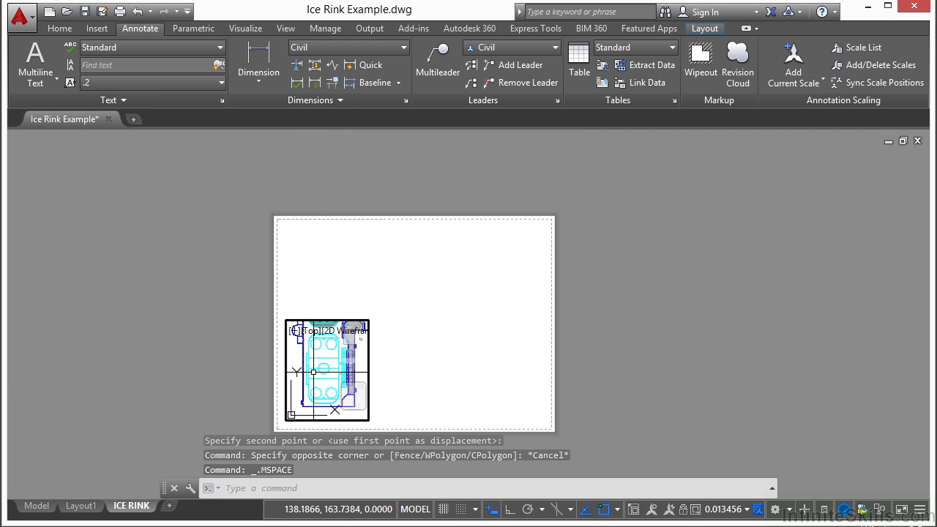
{"action": "scroll", "coordinate": [314, 372], "scroll_direction": "down", "scroll_amount": 4}
{"action": "scroll", "coordinate": [314, 372], "scroll_direction": "up", "scroll_amount": 4}
{"action": "mouse_move", "coordinate": [315, 372]}
{"action": "middle_mouse_down"}
{"action": "mouse_move", "coordinate": [325, 369]}
{"action": "mouse_move", "coordinate": [311, 368]}
{"action": "middle_mouse_up"}
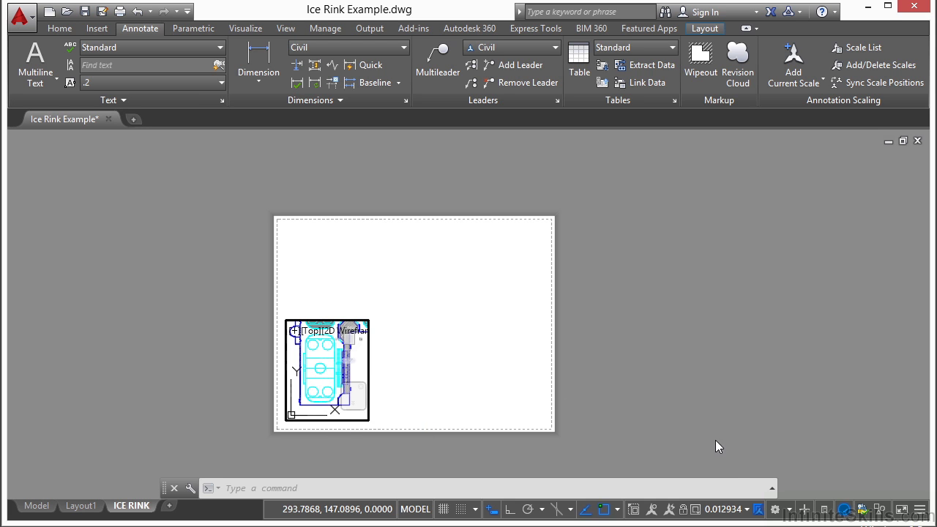
Set the active viewport's scale to 1:100 and reposition the rink plan inside the frame.
{"action": "left_click", "coordinate": [747, 510]}
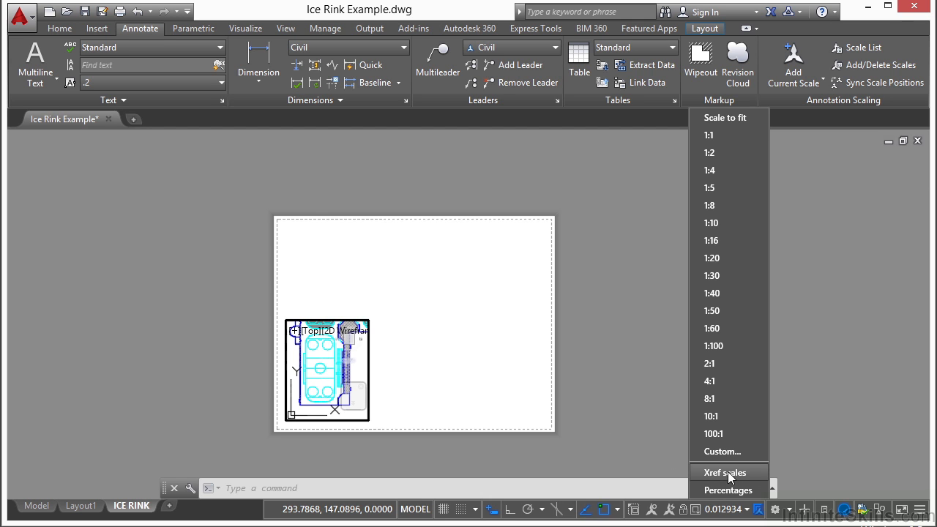
{"action": "left_click", "coordinate": [714, 345]}
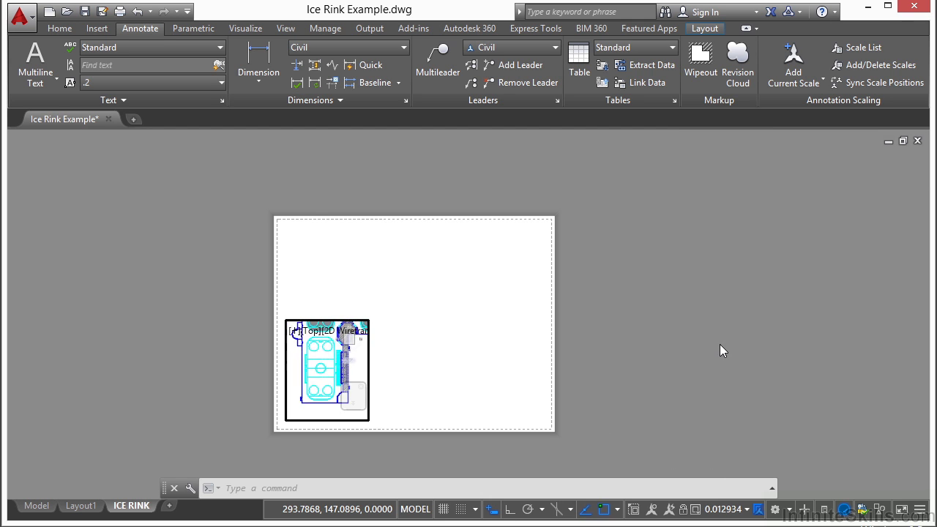
{"action": "scroll", "coordinate": [315, 369], "scroll_direction": "up", "scroll_amount": 4}
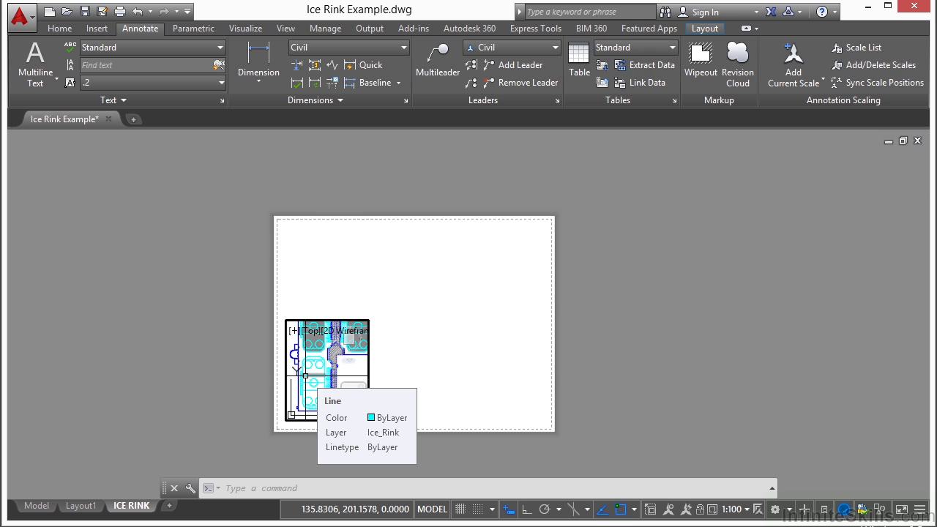
{"action": "scroll", "coordinate": [305, 375], "scroll_direction": "up", "scroll_amount": 2}
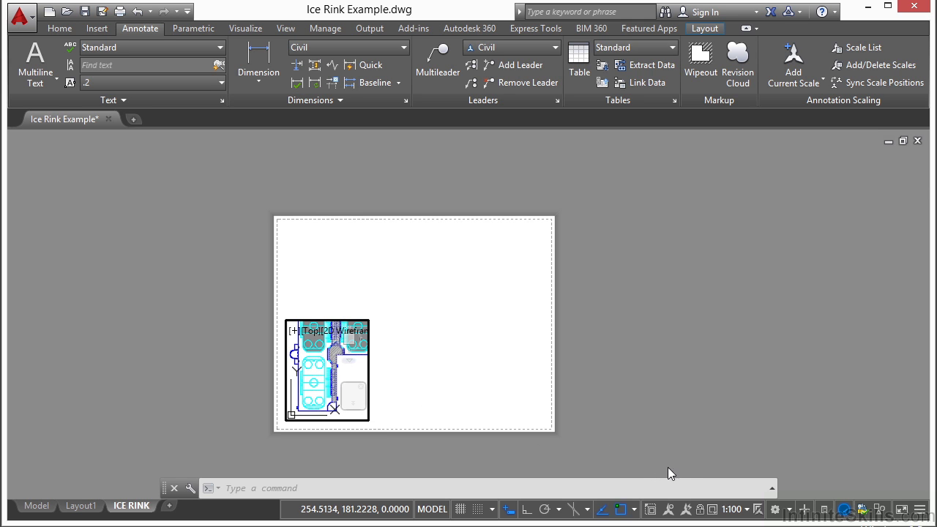
Lock the 1:100 viewport, test the lock by zooming over it, and return to paper space.
{"action": "left_click", "coordinate": [701, 509]}
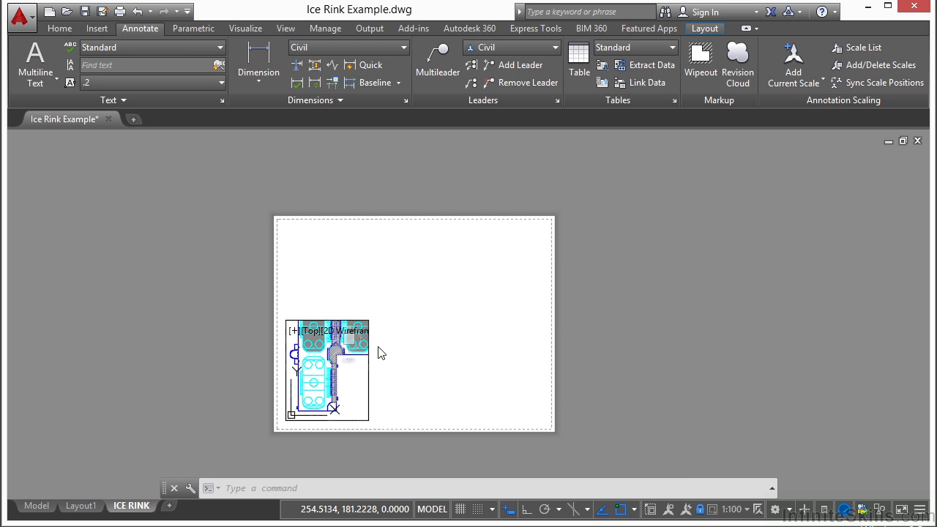
{"action": "scroll", "coordinate": [311, 364], "scroll_direction": "up", "scroll_amount": 4}
{"action": "scroll", "coordinate": [375, 353], "scroll_direction": "down", "scroll_amount": 4}
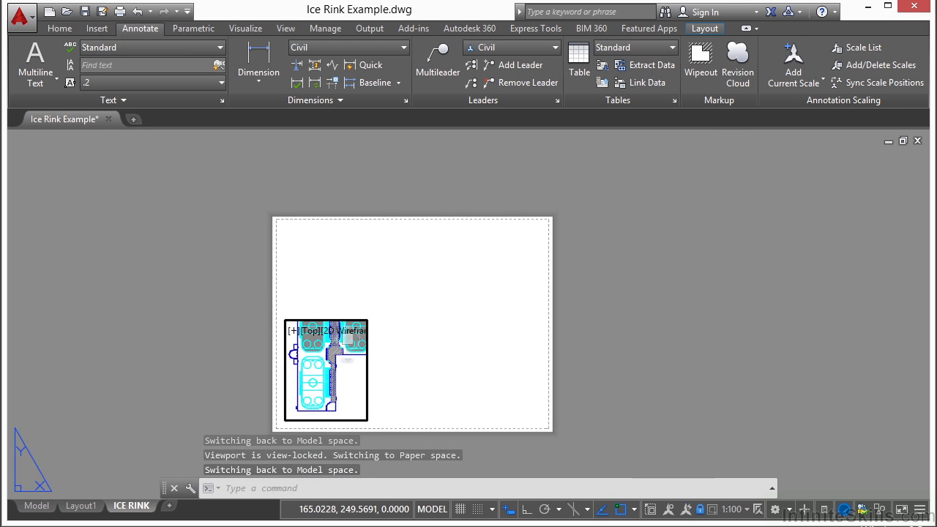
{"action": "double_click", "coordinate": [432, 365]}
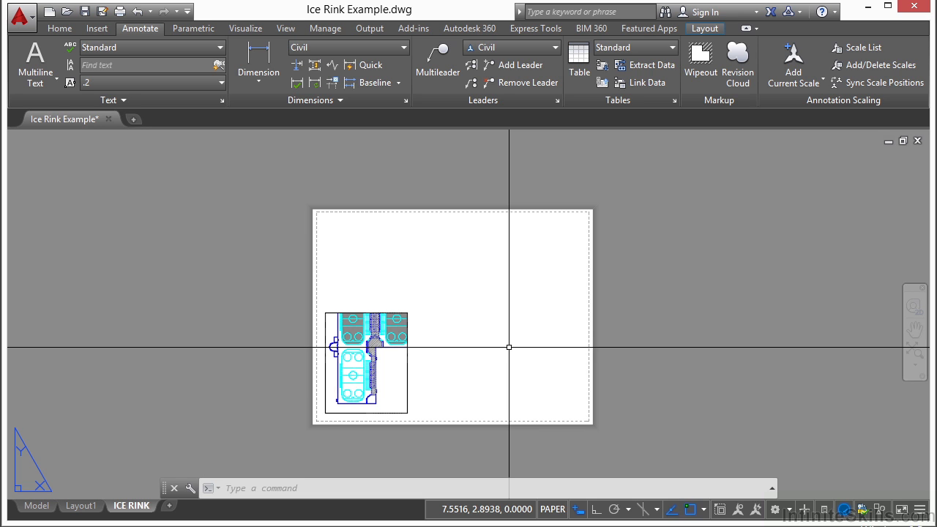
Create a second, larger rectangular viewport on the sheet to the right of the first one.
{"action": "left_click", "coordinate": [285, 28]}
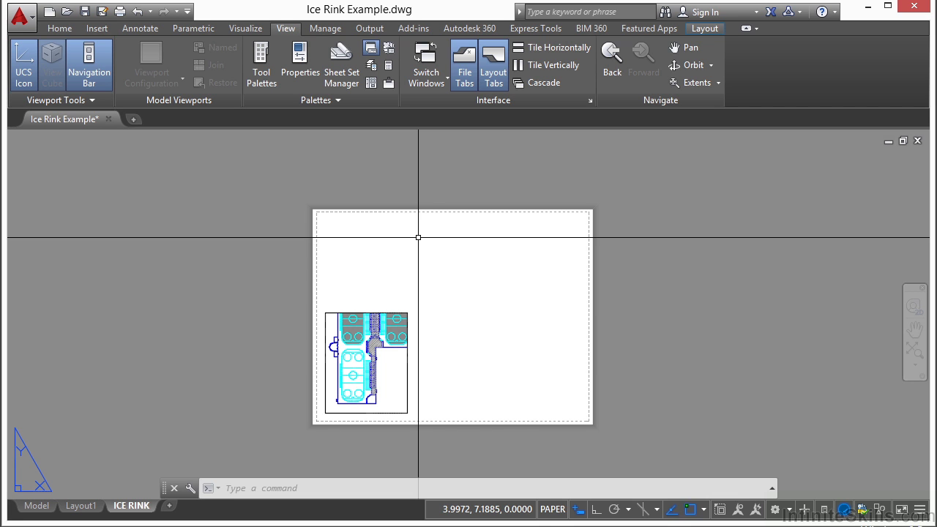
{"action": "left_click", "coordinate": [702, 28]}
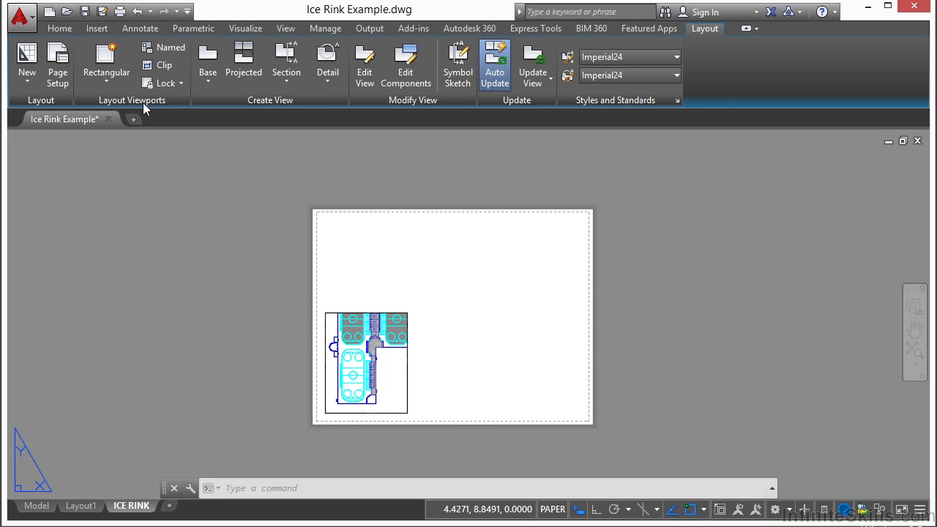
{"action": "left_click", "coordinate": [108, 79]}
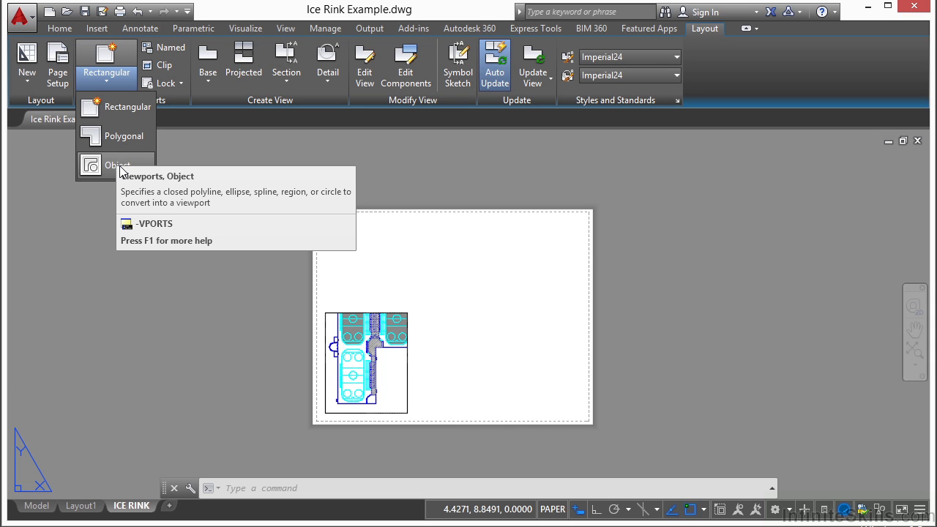
{"action": "left_click", "coordinate": [136, 116]}
{"action": "left_click", "coordinate": [424, 408]}
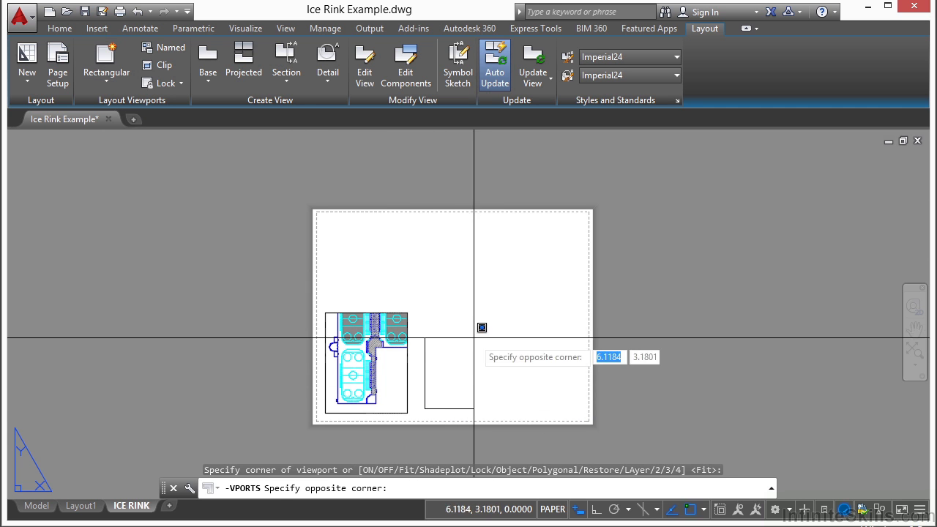
{"action": "left_click", "coordinate": [563, 229]}
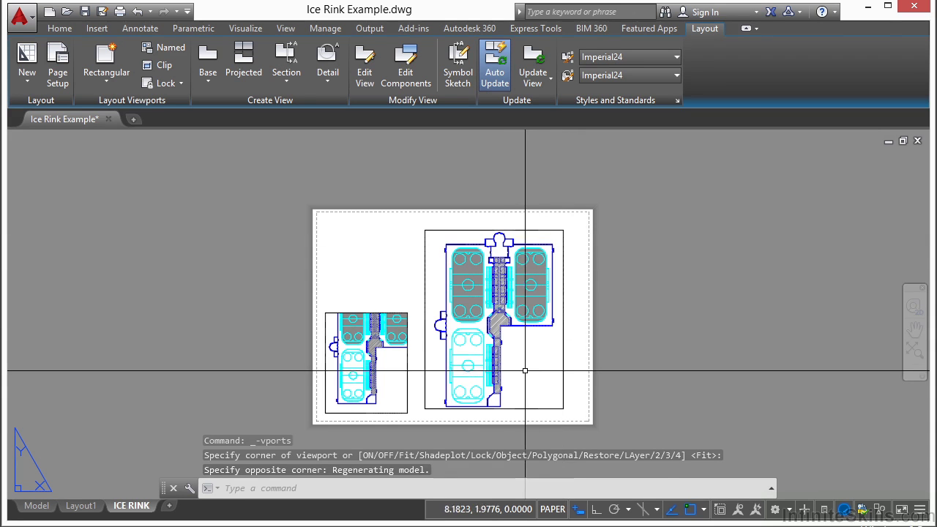
Activate the new viewport and enlarge its view around the entrance on the building's left wall.
{"action": "double_click", "coordinate": [505, 355]}
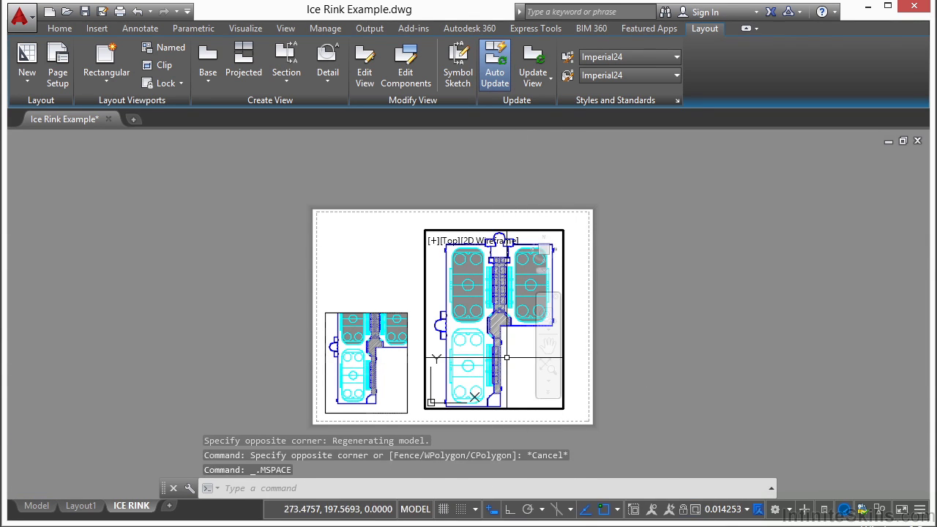
{"action": "scroll", "coordinate": [449, 333], "scroll_direction": "up", "scroll_amount": 6}
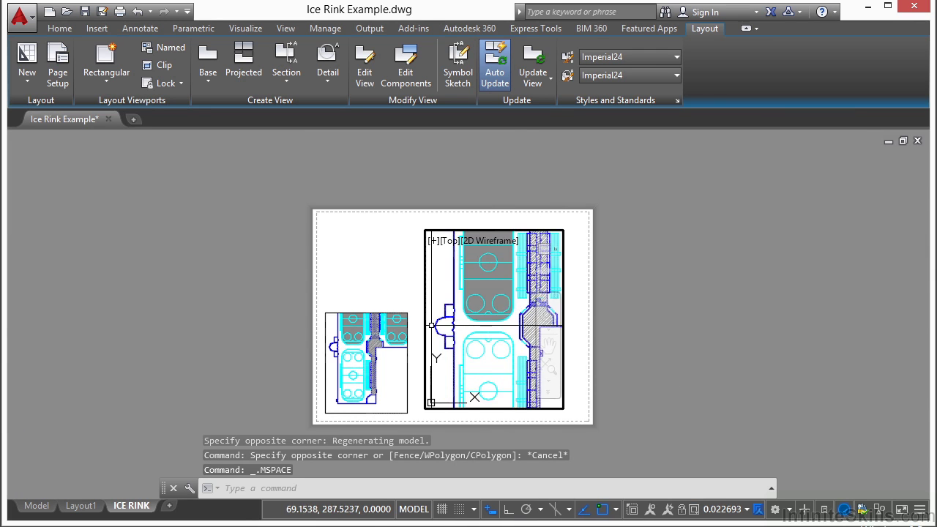
{"action": "middle_click_drag", "start_coordinate": [445, 330], "coordinate": [475, 320]}
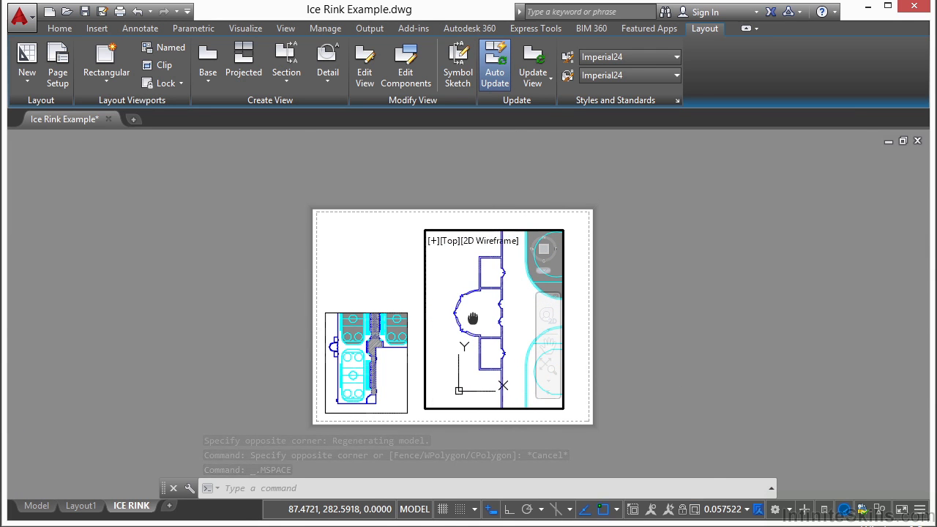
Try the active viewport at 1:30, then set its scale to 1:10 and centre the entrance in the frame.
{"action": "left_click", "coordinate": [729, 510]}
{"action": "left_click", "coordinate": [730, 276]}
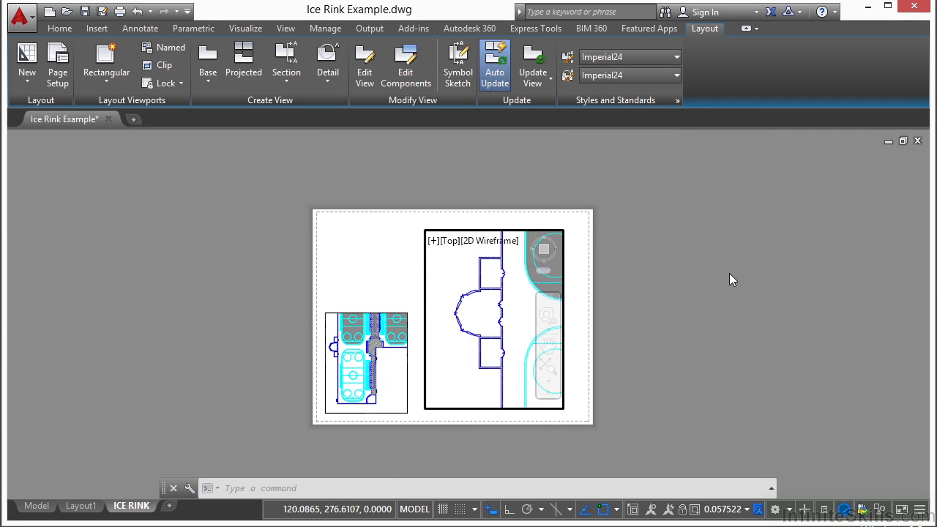
{"action": "left_click", "coordinate": [734, 509]}
{"action": "left_click", "coordinate": [740, 223]}
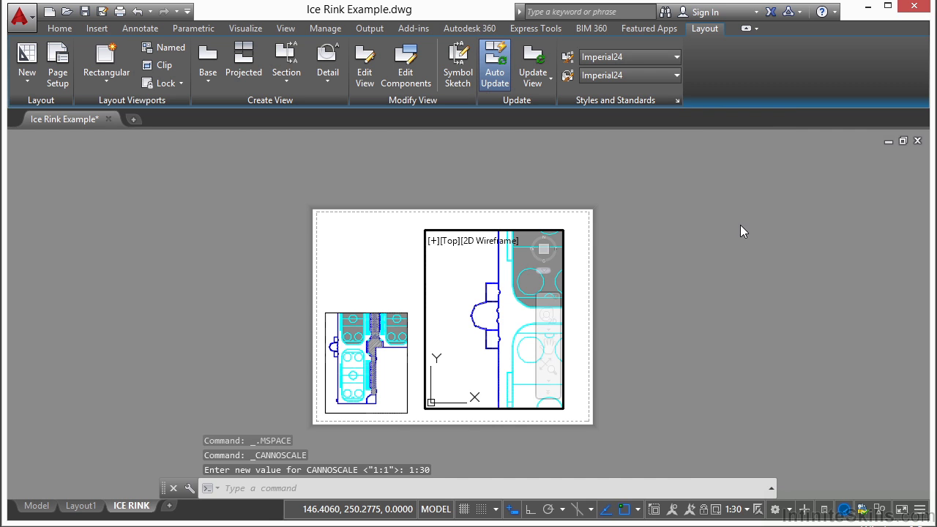
{"action": "middle_click_drag", "start_coordinate": [462, 318], "coordinate": [476, 314]}
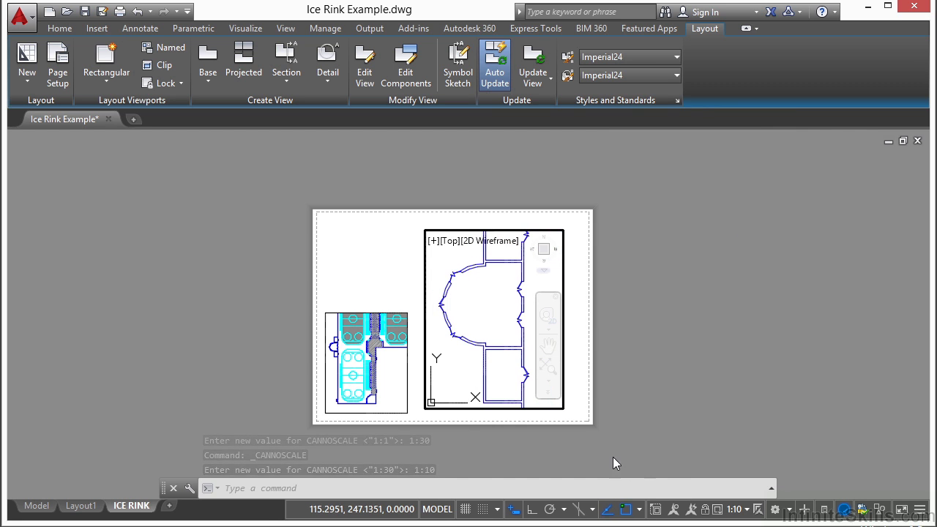
Lock the 1:10 viewport and return to paper space.
{"action": "left_click", "coordinate": [705, 511]}
{"action": "double_click", "coordinate": [406, 269]}
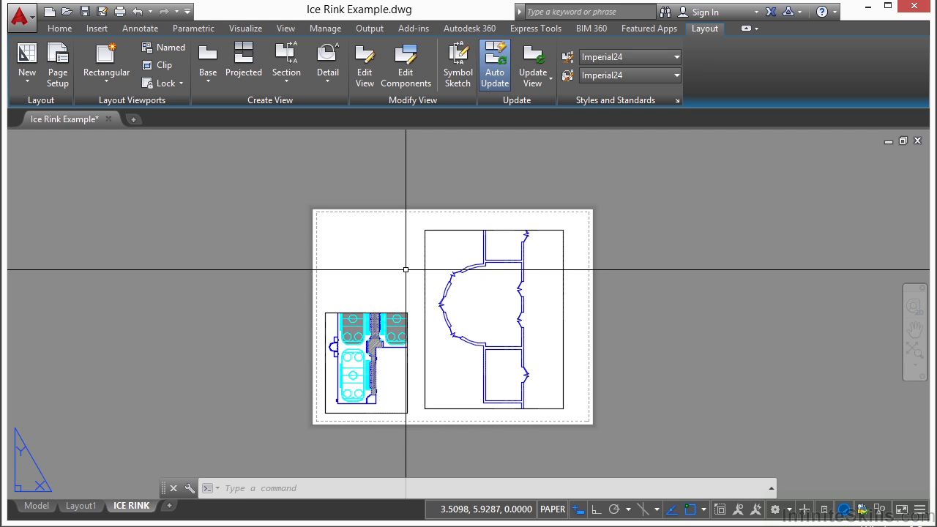
Add a vertical linear dimension in paper space across the curved entrance's outer corners, placing it outside the curved wall.
{"action": "left_click", "coordinate": [141, 29]}
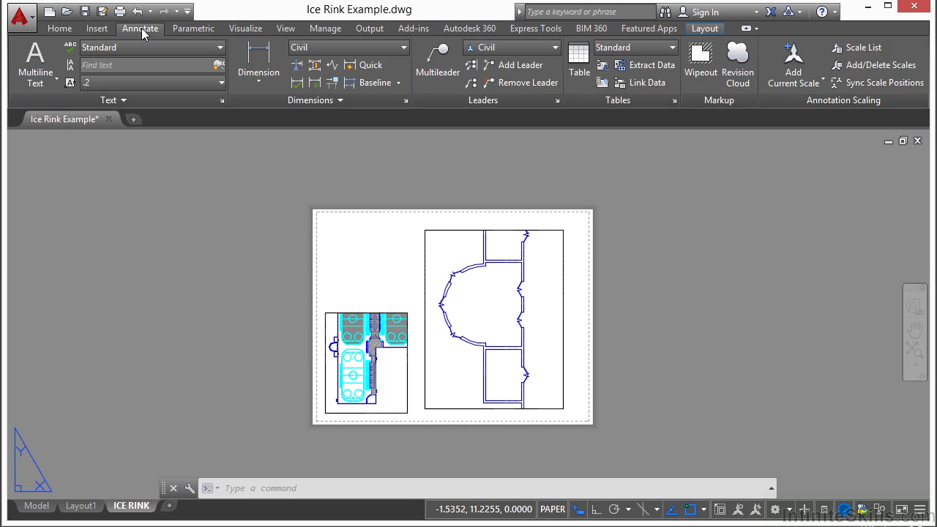
{"action": "left_click", "coordinate": [258, 59]}
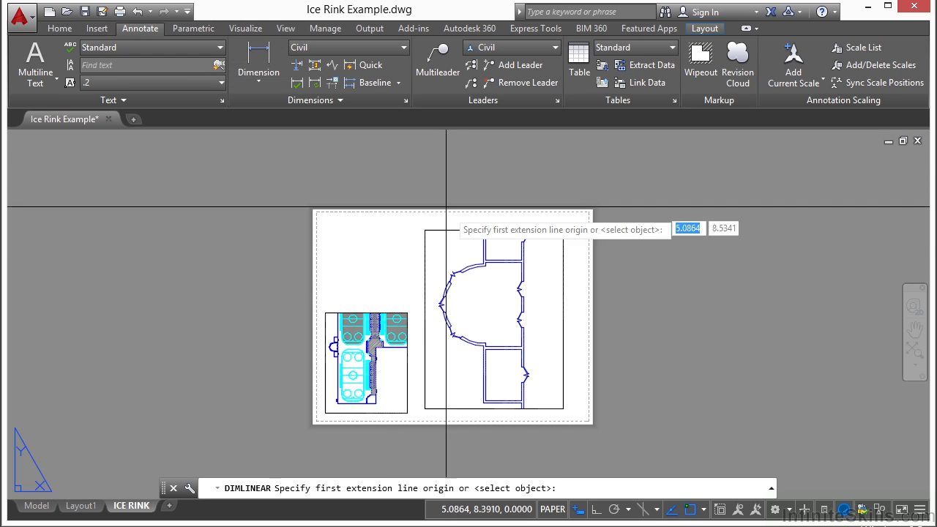
{"action": "scroll", "coordinate": [476, 262], "scroll_direction": "up", "scroll_amount": 4}
{"action": "left_click", "coordinate": [505, 273]}
{"action": "scroll", "coordinate": [494, 267], "scroll_direction": "down", "scroll_amount": 2}
{"action": "scroll", "coordinate": [495, 415], "scroll_direction": "up", "scroll_amount": 3}
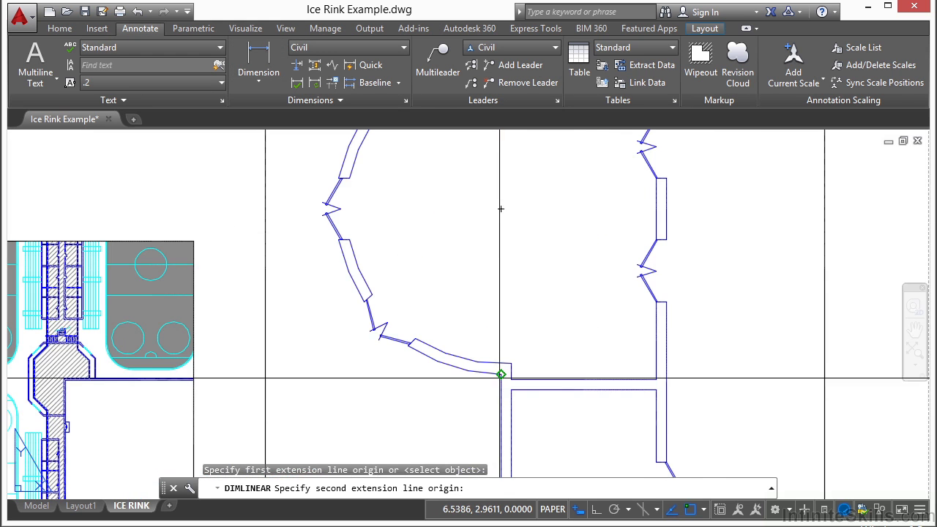
{"action": "left_click", "coordinate": [501, 374]}
{"action": "scroll", "coordinate": [500, 374], "scroll_direction": "down", "scroll_amount": 2}
{"action": "left_click", "coordinate": [375, 271]}
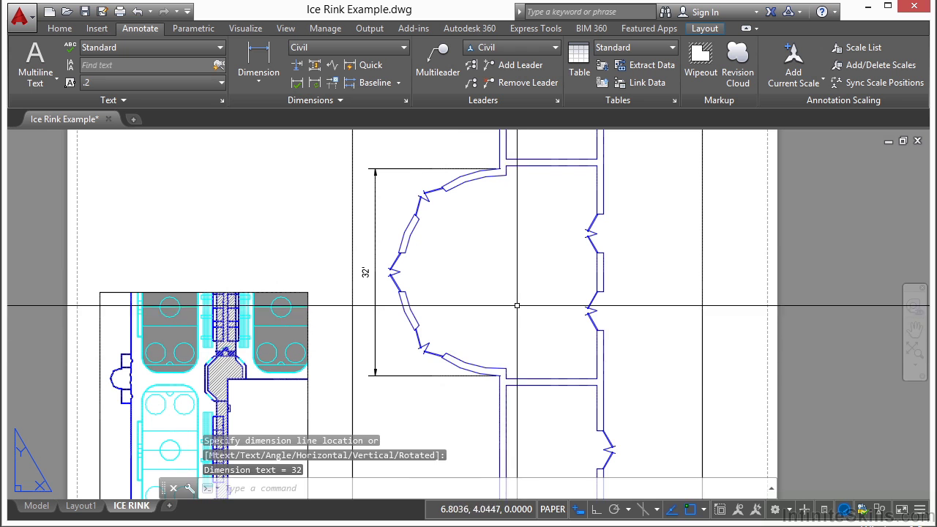
Add a second vertical linear dimension between the entrance's inner wall corners, placing it inside the room.
{"action": "key", "text": "Return"}
{"action": "left_click", "coordinate": [506, 369]}
{"action": "left_click", "coordinate": [506, 176]}
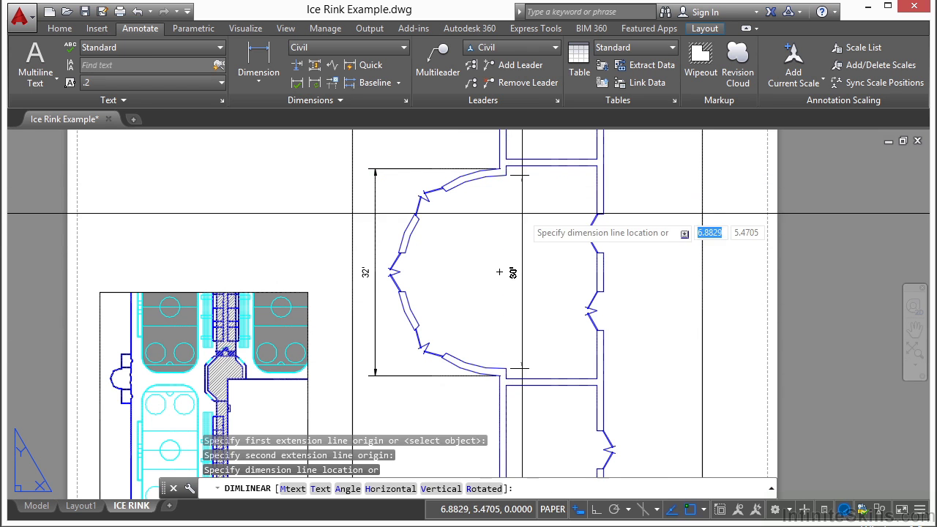
{"action": "left_click", "coordinate": [528, 217]}
{"action": "scroll", "coordinate": [496, 237], "scroll_direction": "down", "scroll_amount": 2}
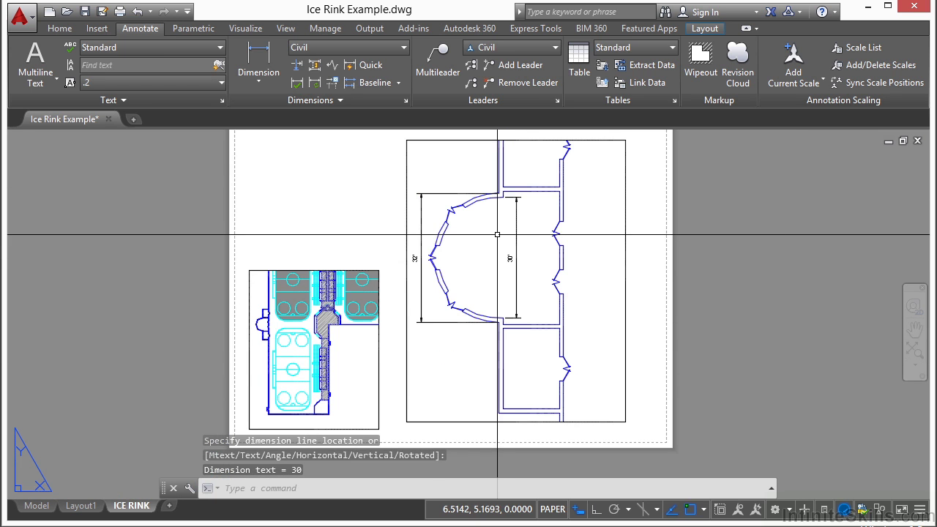
Activate the locked 1:100 viewport and add a horizontal linear dimension across the entrance room in model space.
{"action": "scroll", "coordinate": [263, 338], "scroll_direction": "up", "scroll_amount": 4}
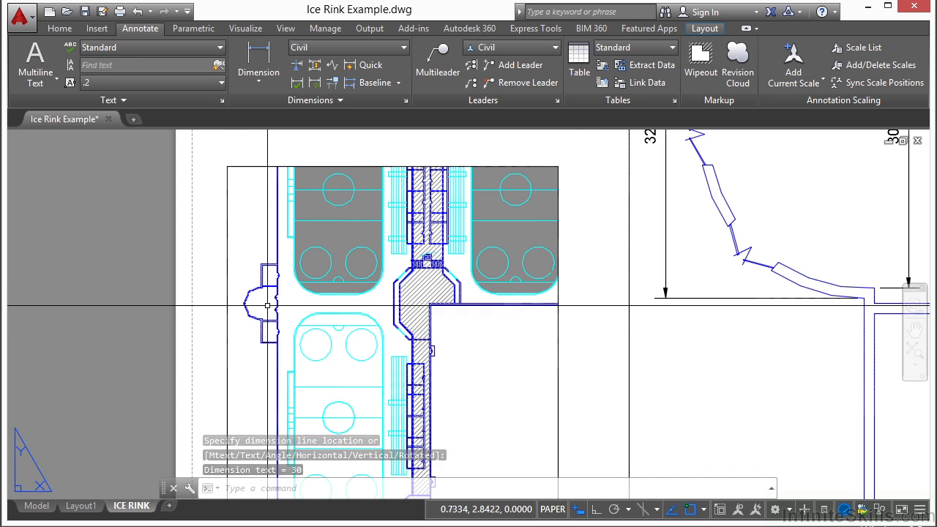
{"action": "scroll", "coordinate": [270, 302], "scroll_direction": "down", "scroll_amount": 1}
{"action": "scroll", "coordinate": [249, 325], "scroll_direction": "down", "scroll_amount": 1}
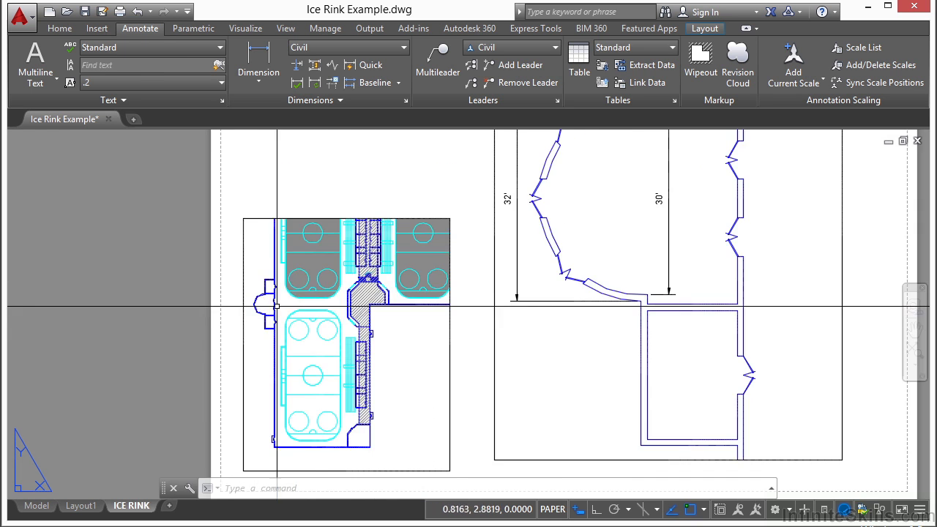
{"action": "double_click", "coordinate": [407, 342]}
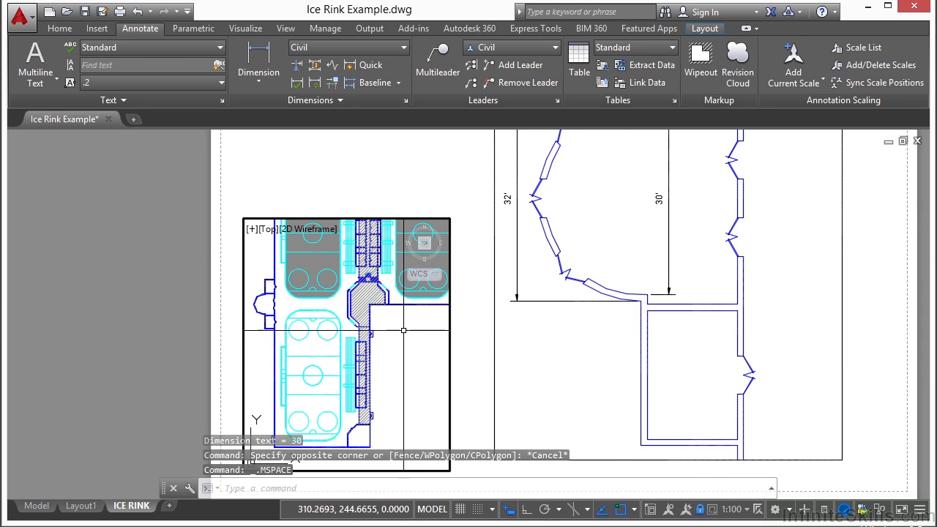
{"action": "scroll", "coordinate": [271, 309], "scroll_direction": "up", "scroll_amount": 2}
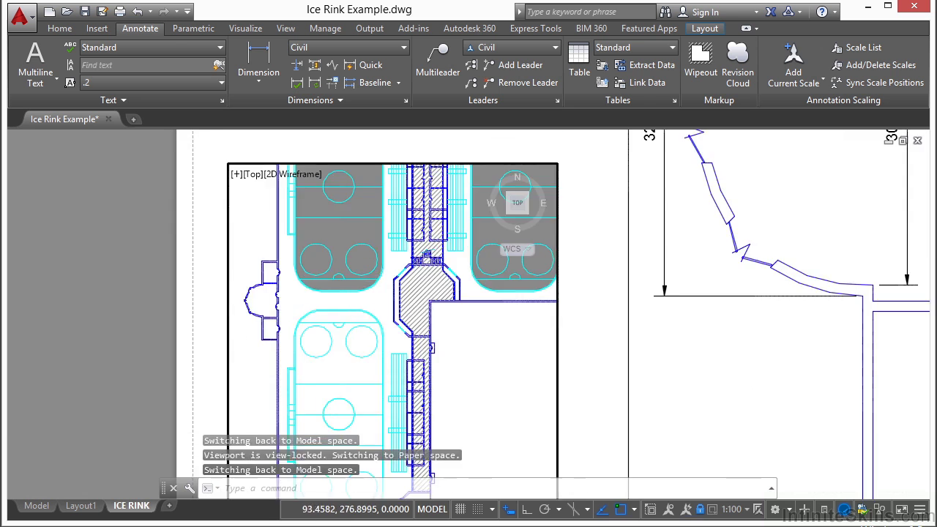
{"action": "scroll", "coordinate": [262, 300], "scroll_direction": "up", "scroll_amount": 2}
{"action": "left_click", "coordinate": [258, 66]}
{"action": "scroll", "coordinate": [260, 301], "scroll_direction": "up", "scroll_amount": 1}
{"action": "left_click", "coordinate": [265, 239]}
{"action": "scroll", "coordinate": [322, 348], "scroll_direction": "up", "scroll_amount": 1}
{"action": "left_click", "coordinate": [329, 389]}
{"action": "left_click", "coordinate": [234, 229]}
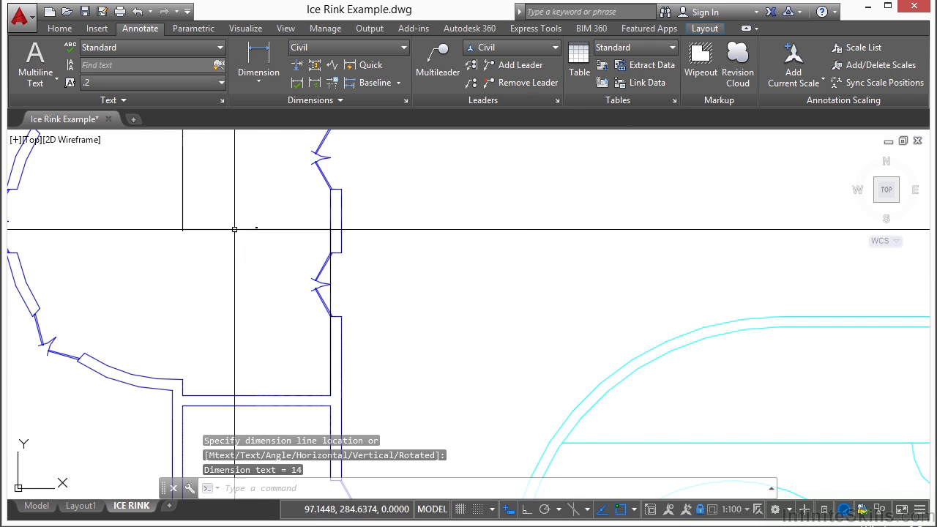
Add an aligned dimension running diagonally from the entrance's lower inner corner to the door jamb on the opposite wall.
{"action": "left_click", "coordinate": [256, 84]}
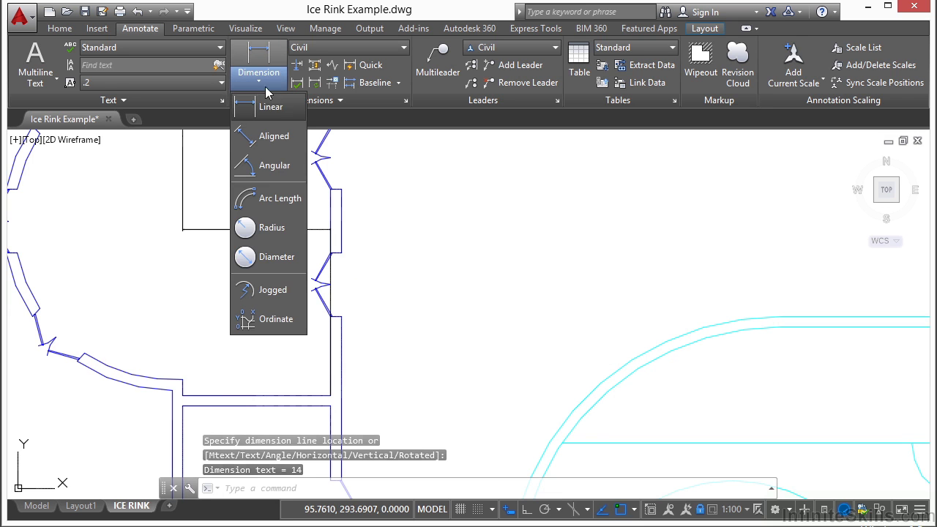
{"action": "left_click", "coordinate": [253, 137]}
{"action": "left_click", "coordinate": [182, 379]}
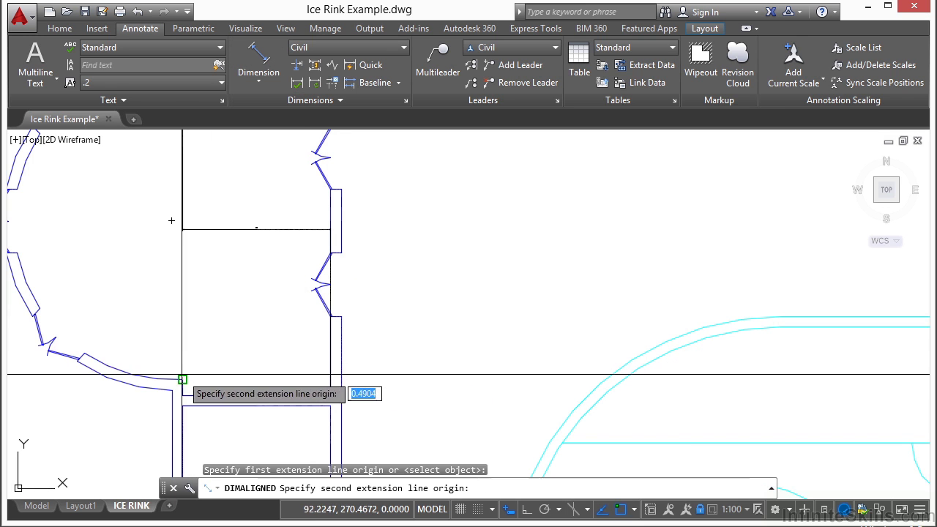
{"action": "left_click", "coordinate": [330, 189]}
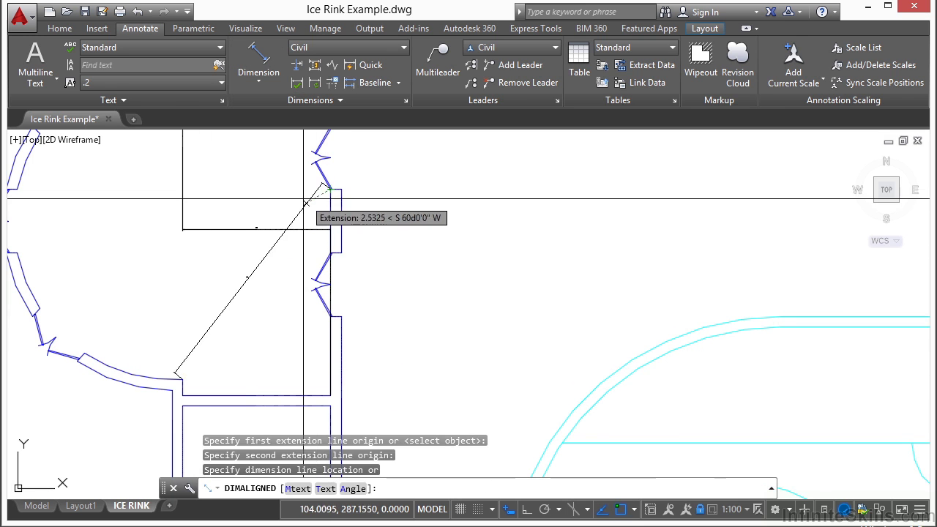
{"action": "left_click", "coordinate": [276, 198]}
Return to paper space and compare how the model-space and paper-space dimensions appear in the two viewports.
{"action": "scroll", "coordinate": [357, 279], "scroll_direction": "down", "scroll_amount": 6}
{"action": "double_click", "coordinate": [189, 297]}
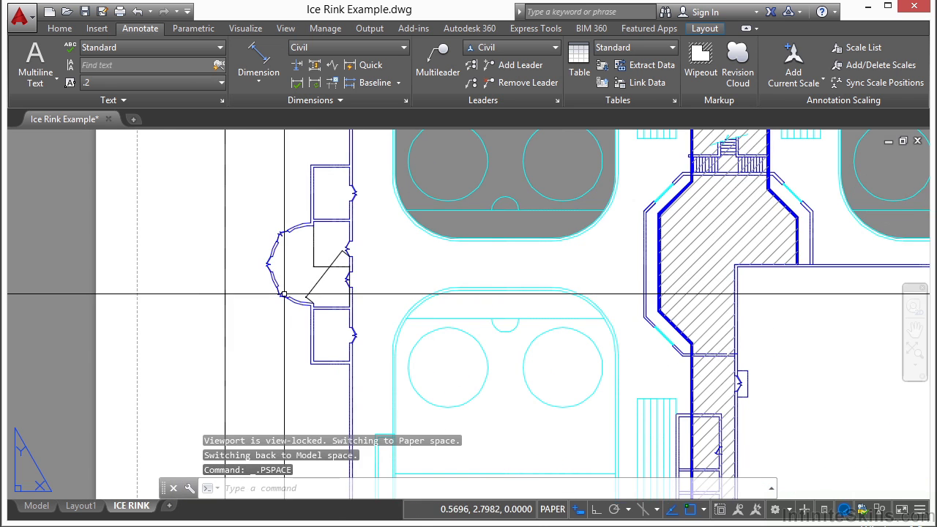
{"action": "scroll", "coordinate": [278, 295], "scroll_direction": "down", "scroll_amount": 2}
{"action": "scroll", "coordinate": [432, 281], "scroll_direction": "down", "scroll_amount": 4}
{"action": "middle_click_drag", "start_coordinate": [715, 209], "coordinate": [557, 330]}
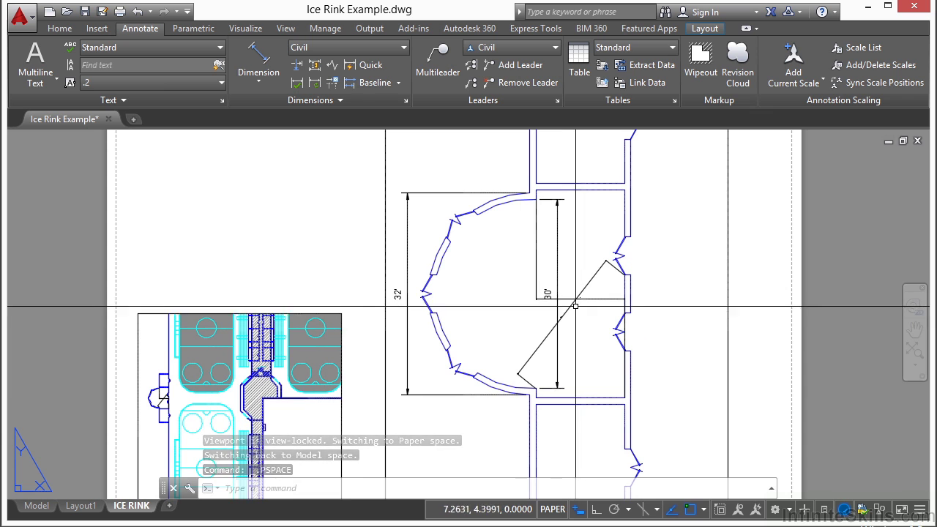
{"action": "scroll", "coordinate": [592, 282], "scroll_direction": "down", "scroll_amount": 2}
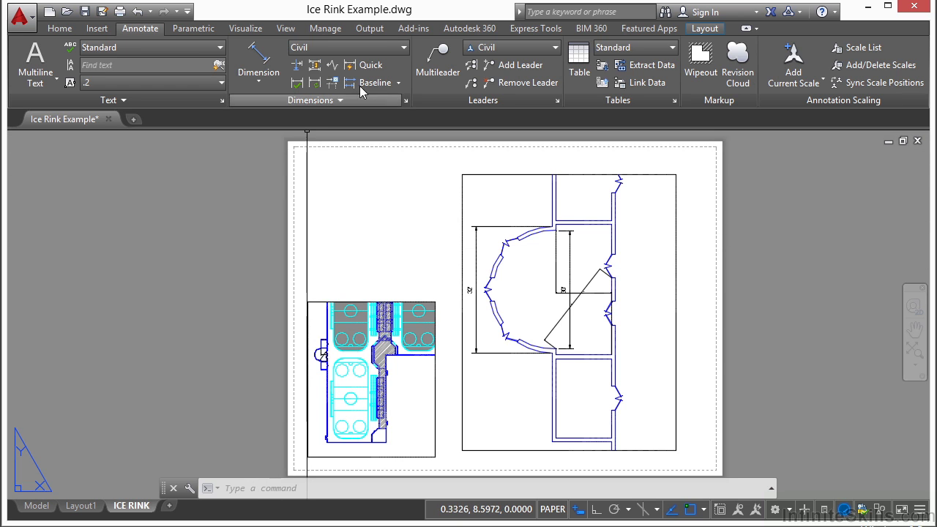
Create an irregular L-shaped polygonal viewport on the sheet above the 1:100 viewport.
{"action": "left_click", "coordinate": [704, 29]}
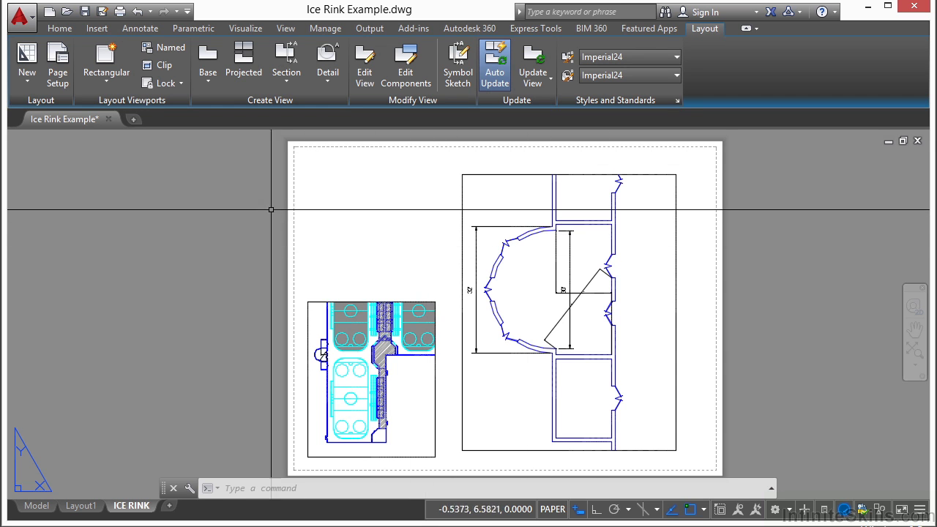
{"action": "left_click", "coordinate": [106, 81]}
{"action": "left_click", "coordinate": [121, 136]}
{"action": "left_click", "coordinate": [314, 171]}
{"action": "left_click", "coordinate": [309, 272]}
{"action": "left_click", "coordinate": [387, 272]}
{"action": "left_click", "coordinate": [406, 233]}
{"action": "left_click", "coordinate": [348, 232]}
{"action": "left_click", "coordinate": [357, 172]}
{"action": "left_click", "coordinate": [314, 172]}
{"action": "key", "text": "Return"}
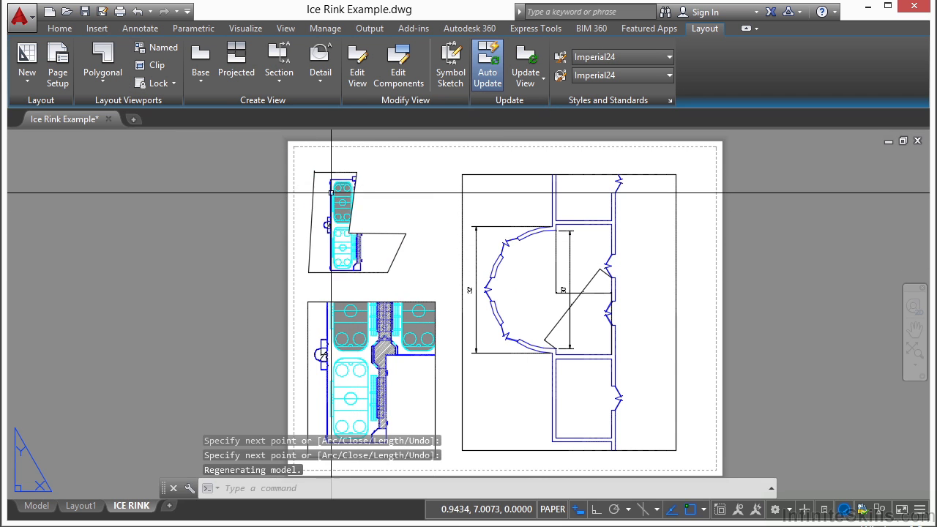
Activate the polygonal viewport, shift the rink plan slightly toward its straight outer edge, and return to paper space.
{"action": "scroll", "coordinate": [314, 197], "scroll_direction": "up", "scroll_amount": 4}
{"action": "left_click", "coordinate": [310, 285]}
{"action": "scroll", "coordinate": [309, 286], "scroll_direction": "down", "scroll_amount": 4}
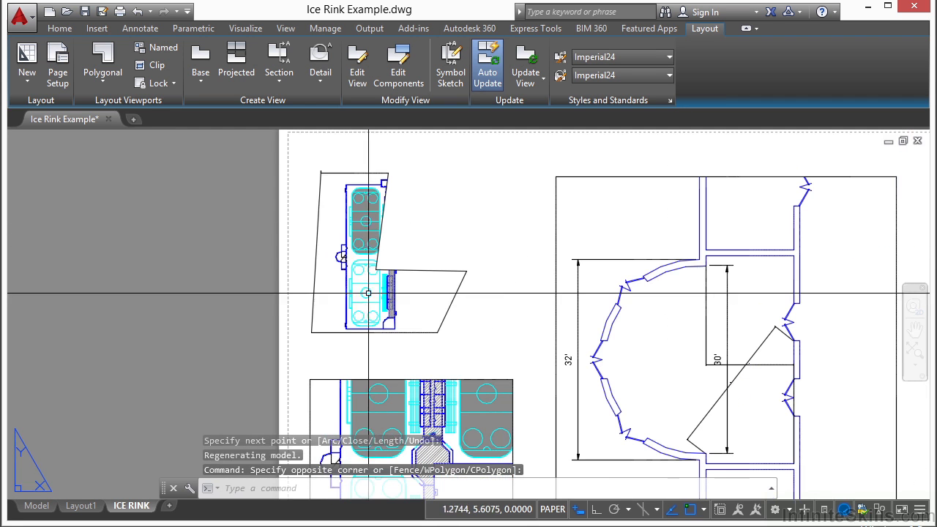
{"action": "scroll", "coordinate": [324, 302], "scroll_direction": "up", "scroll_amount": 2}
{"action": "double_click", "coordinate": [323, 302]}
{"action": "mouse_move", "coordinate": [363, 301]}
{"action": "middle_mouse_down"}
{"action": "mouse_move", "coordinate": [341, 300]}
{"action": "mouse_move", "coordinate": [354, 294]}
{"action": "middle_mouse_up"}
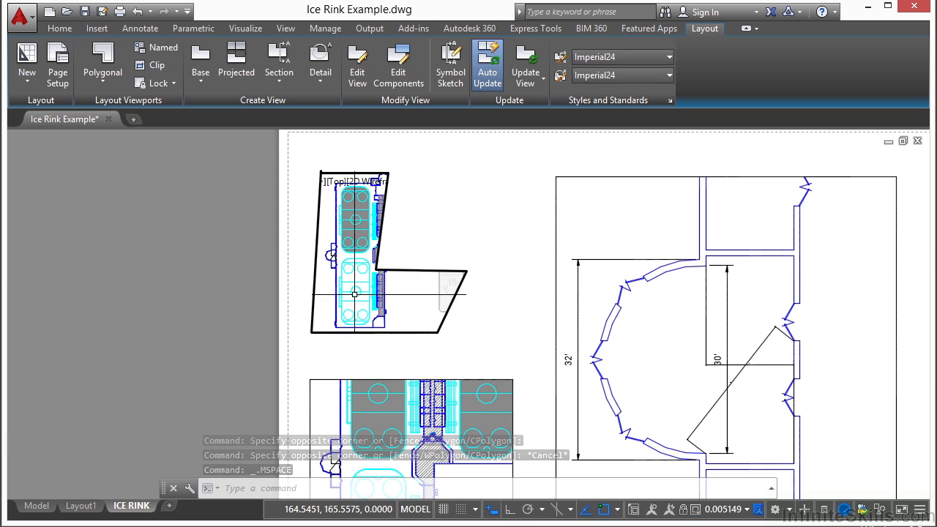
{"action": "double_click", "coordinate": [396, 351]}
Reshape the polygonal viewport by stretching its corner vertices closer around the plan and pulling one vertex inward over the upper rink.
{"action": "left_click", "coordinate": [376, 271]}
{"action": "left_click", "coordinate": [376, 270]}
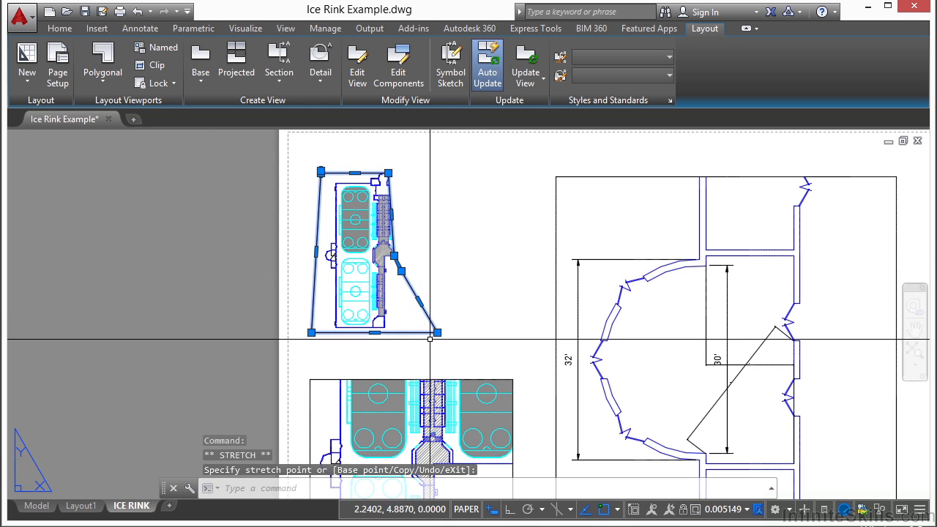
{"action": "left_click", "coordinate": [401, 333]}
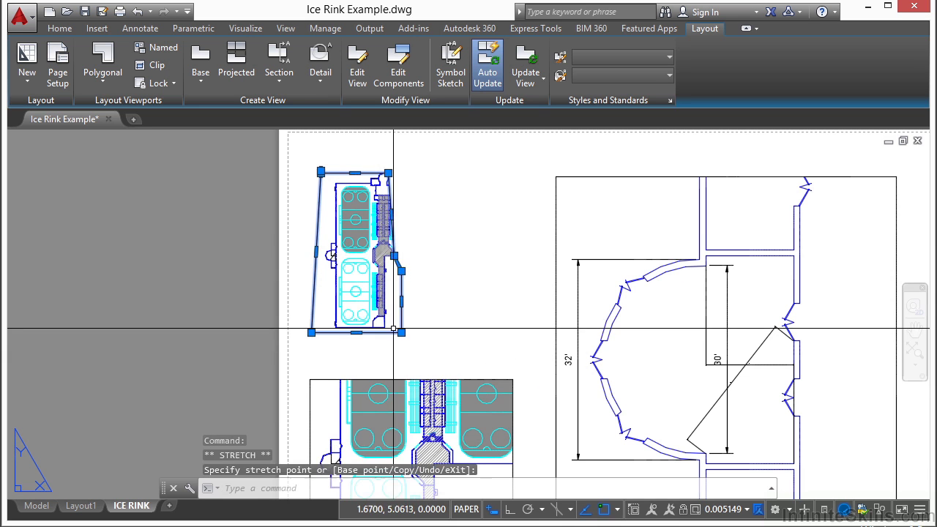
{"action": "left_click", "coordinate": [388, 173]}
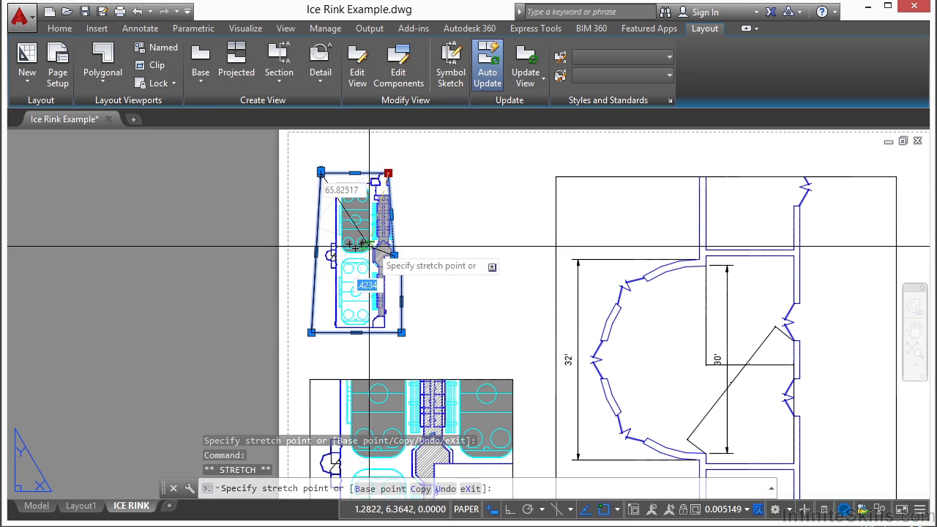
{"action": "left_click", "coordinate": [396, 185]}
{"action": "left_click", "coordinate": [320, 171]}
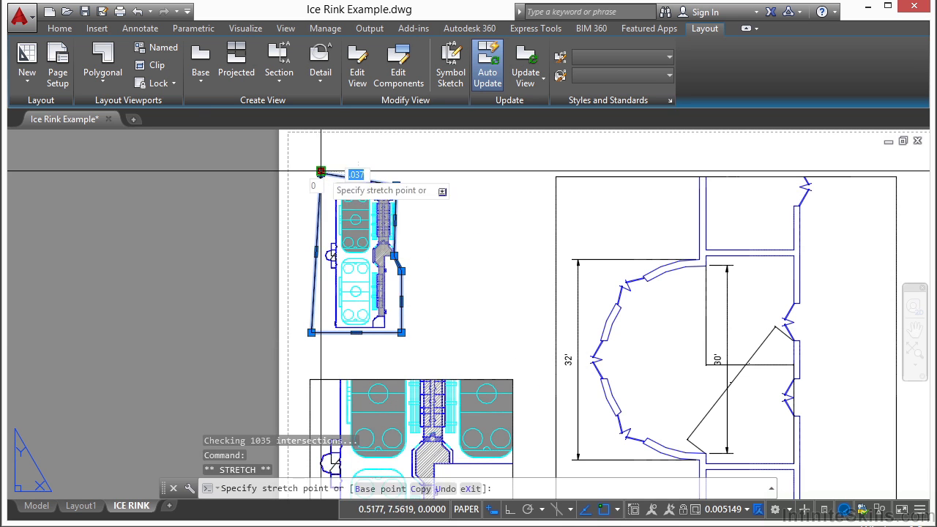
{"action": "left_click", "coordinate": [359, 216]}
{"action": "scroll", "coordinate": [316, 179], "scroll_direction": "up", "scroll_amount": 4}
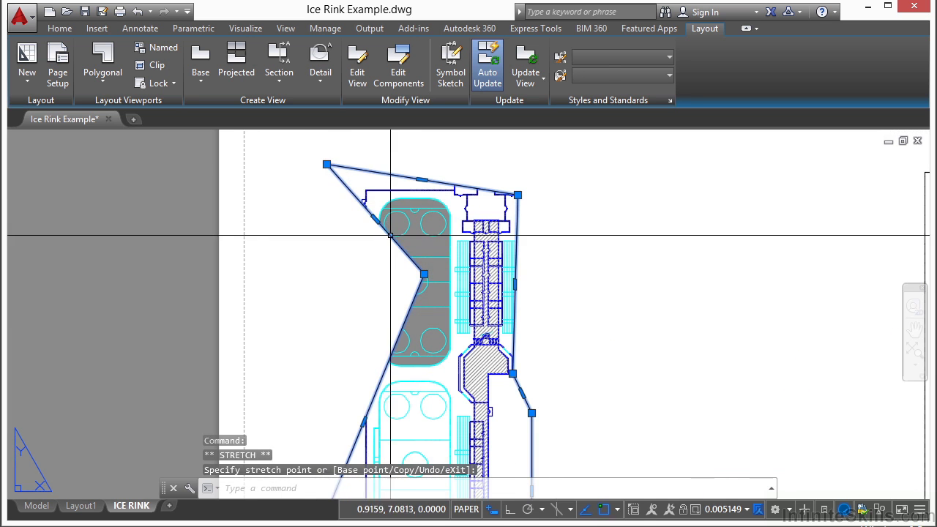
{"action": "key", "text": "Escape"}
{"action": "scroll", "coordinate": [464, 311], "scroll_direction": "down", "scroll_amount": 3}
{"action": "scroll", "coordinate": [464, 311], "scroll_direction": "down", "scroll_amount": 4}
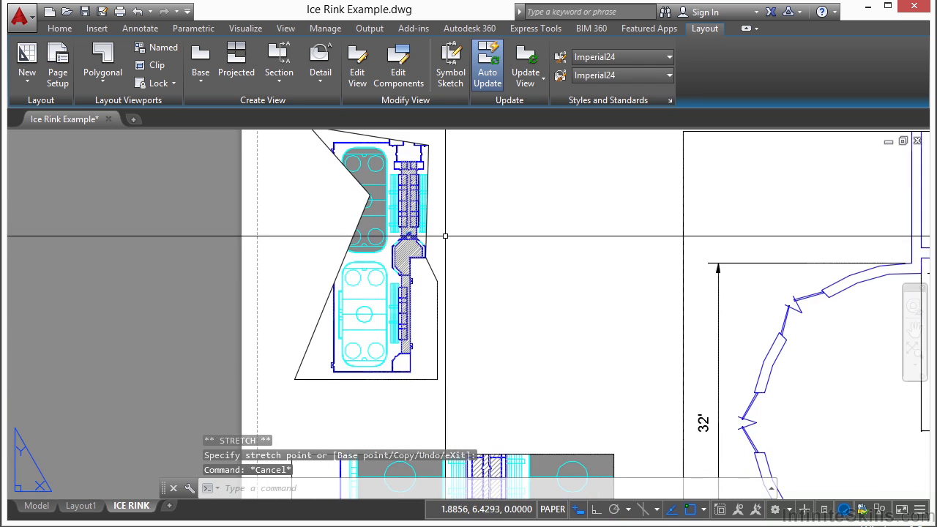
Activate the reshaped polygonal viewport and reposition the rink plan within its boundary.
{"action": "double_click", "coordinate": [375, 296]}
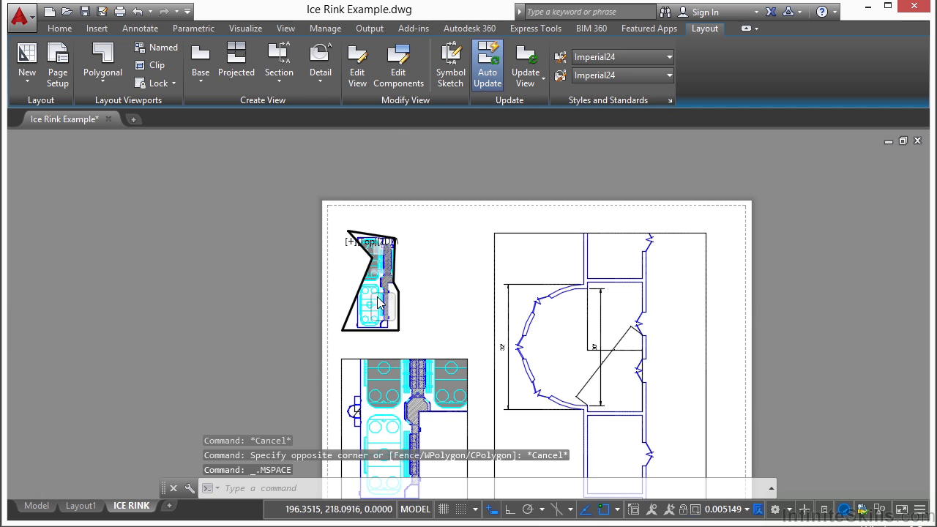
{"action": "scroll", "coordinate": [350, 244], "scroll_direction": "down", "scroll_amount": 2}
{"action": "scroll", "coordinate": [383, 281], "scroll_direction": "up", "scroll_amount": 2}
{"action": "middle_click_drag", "start_coordinate": [377, 279], "coordinate": [392, 302]}
Cycle the active viewport repeatedly through the sheet's three viewports.
{"action": "key", "text": "ctrl+r"}
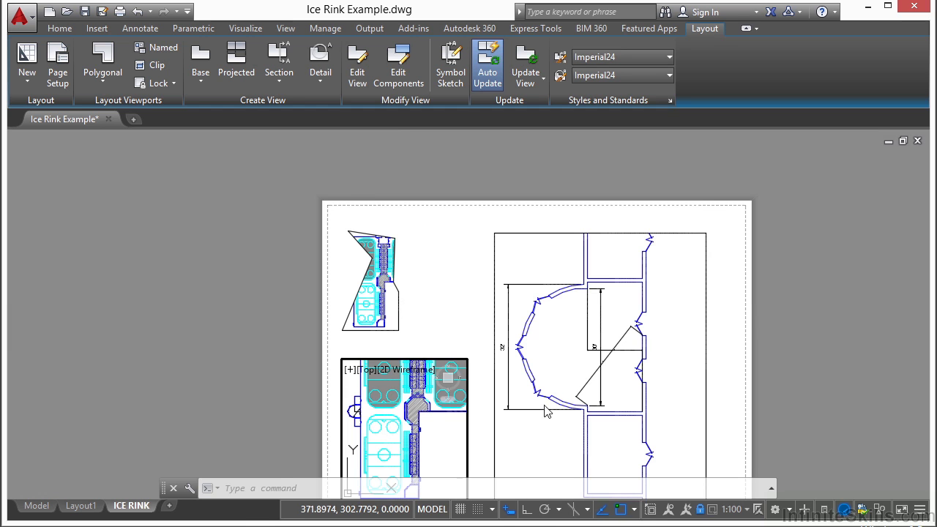
{"action": "key", "text": "ctrl+r"}
{"action": "key", "text": "ctrl+r"}
{"action": "key", "text": "ctrl+r"}
{"action": "key", "text": "ctrl+r"}
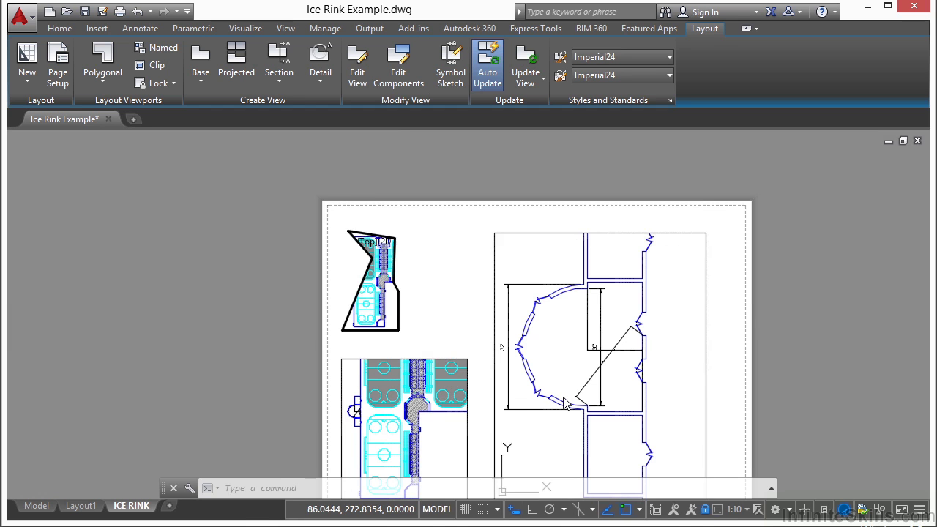
{"action": "key", "text": "ctrl+r"}
{"action": "key", "text": "ctrl+r"}
{"action": "key", "text": "ctrl+r"}
{"action": "key", "text": "ctrl+r"}
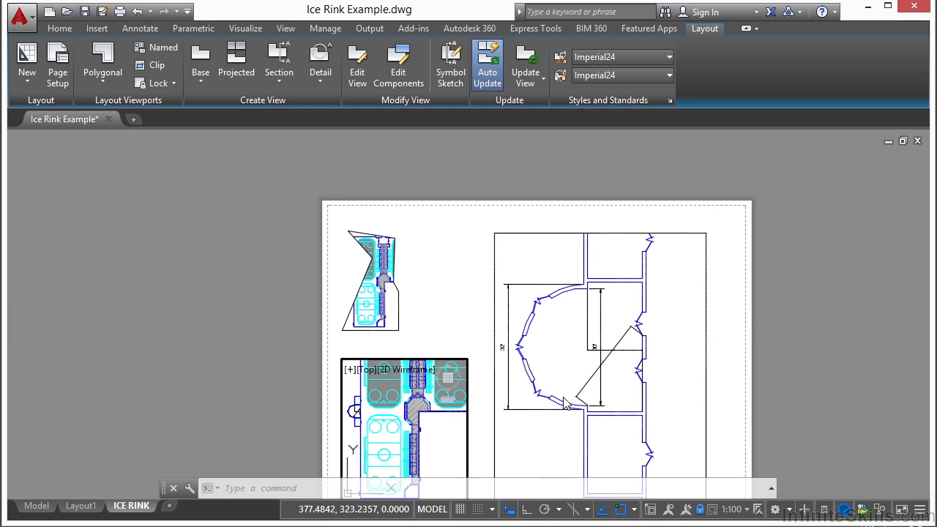
Cycle the active viewport through the sheet's viewports again, finishing on the polygonal one, and return to paper space.
{"action": "key", "text": "ctrl+r"}
{"action": "key", "text": "ctrl+r"}
{"action": "key", "text": "ctrl+r"}
{"action": "key", "text": "ctrl+r"}
{"action": "key", "text": "ctrl+r"}
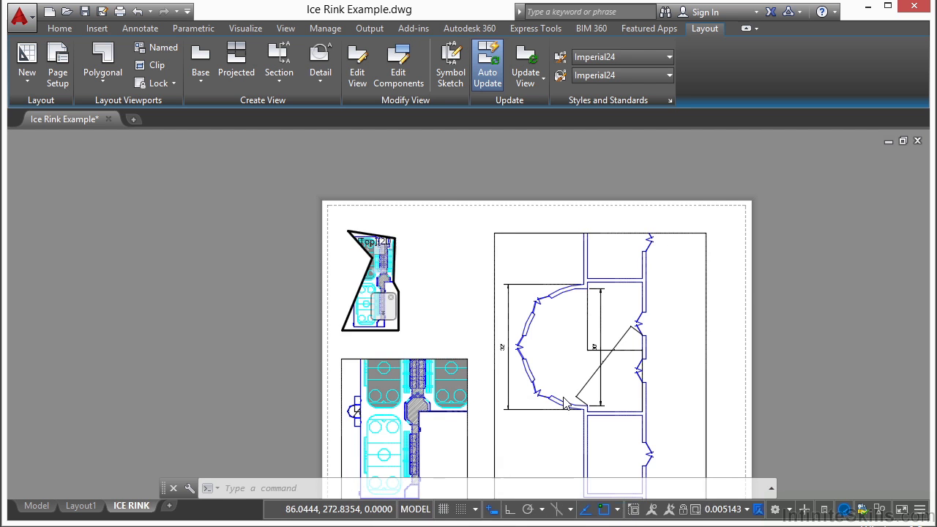
{"action": "double_click", "coordinate": [444, 299]}
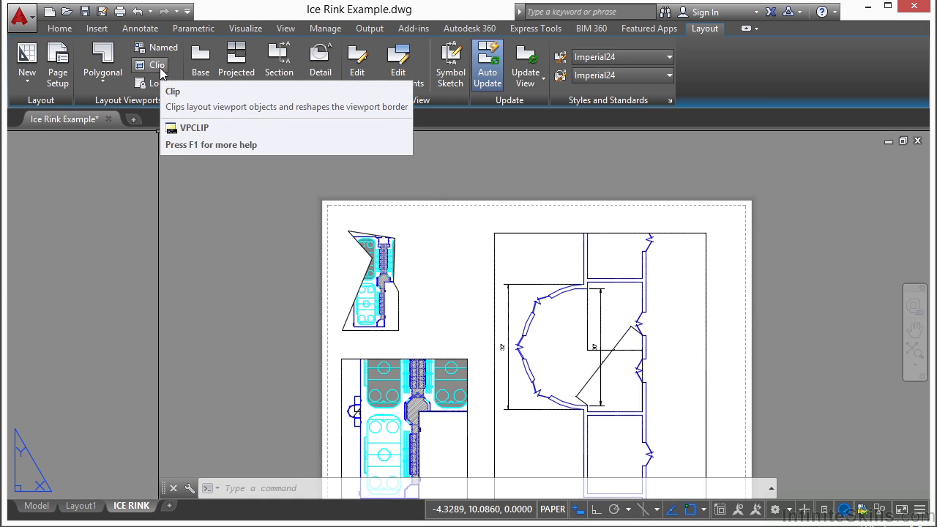
Clip the large detail viewport to a five-sided polygonal boundary cutting across the curved bay, and stretch its lower vertices upward into a slanted lower edge.
{"action": "left_click", "coordinate": [157, 65]}
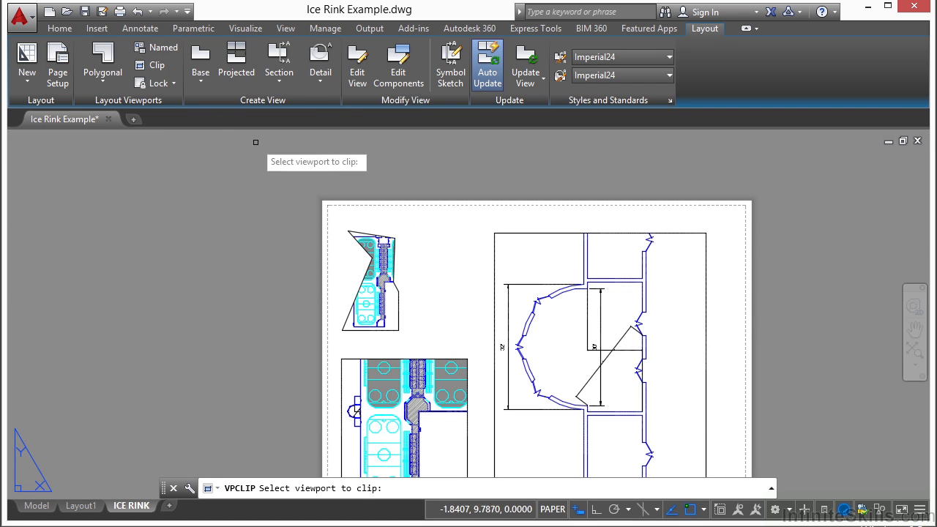
{"action": "left_click", "coordinate": [531, 233]}
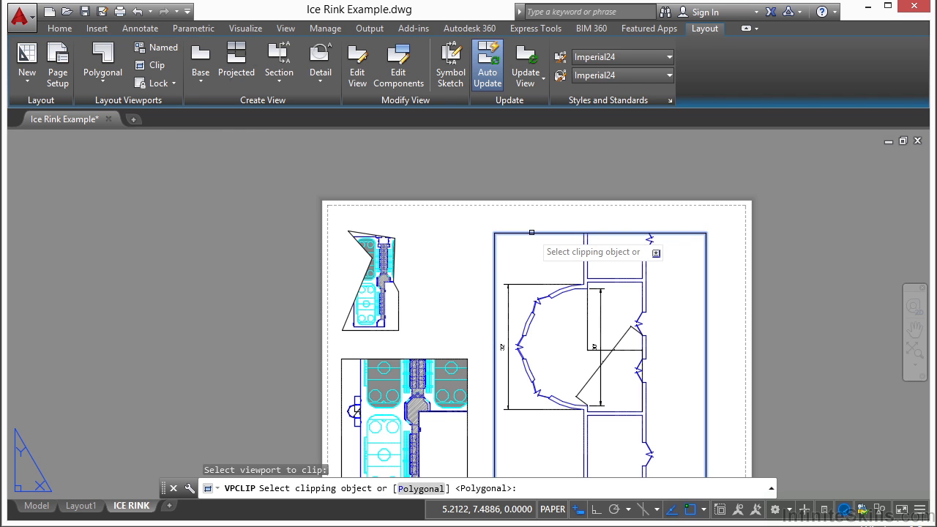
{"action": "key", "text": "Return"}
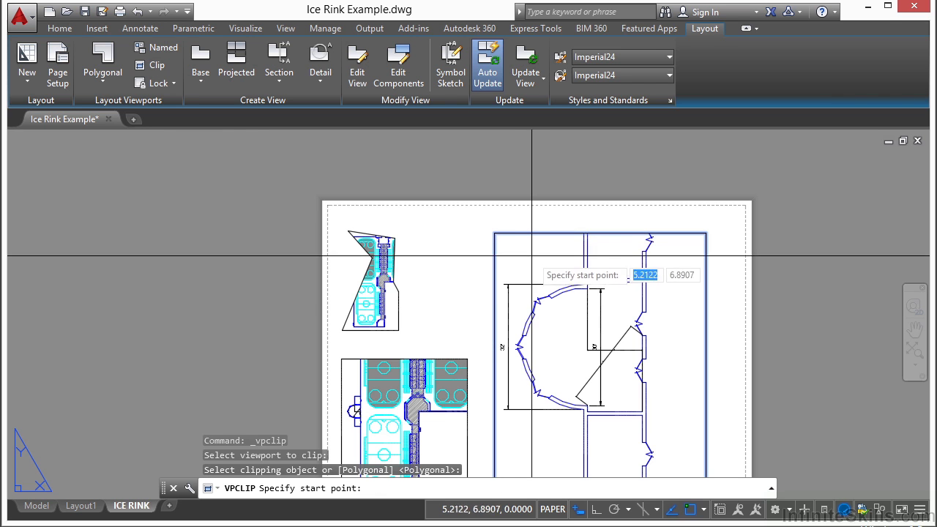
{"action": "middle_click_drag", "start_coordinate": [526, 260], "coordinate": [453, 190]}
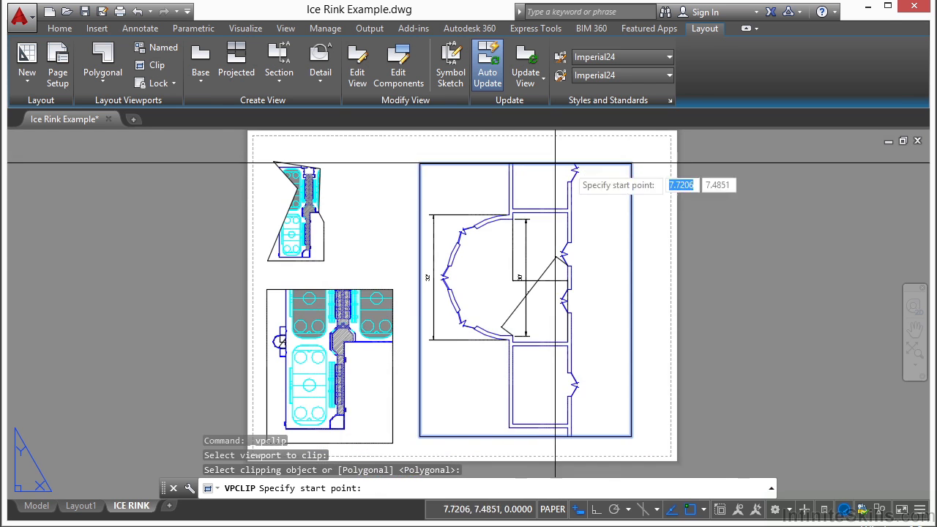
{"action": "left_click", "coordinate": [632, 435]}
{"action": "left_click", "coordinate": [520, 436]}
{"action": "left_click", "coordinate": [469, 380]}
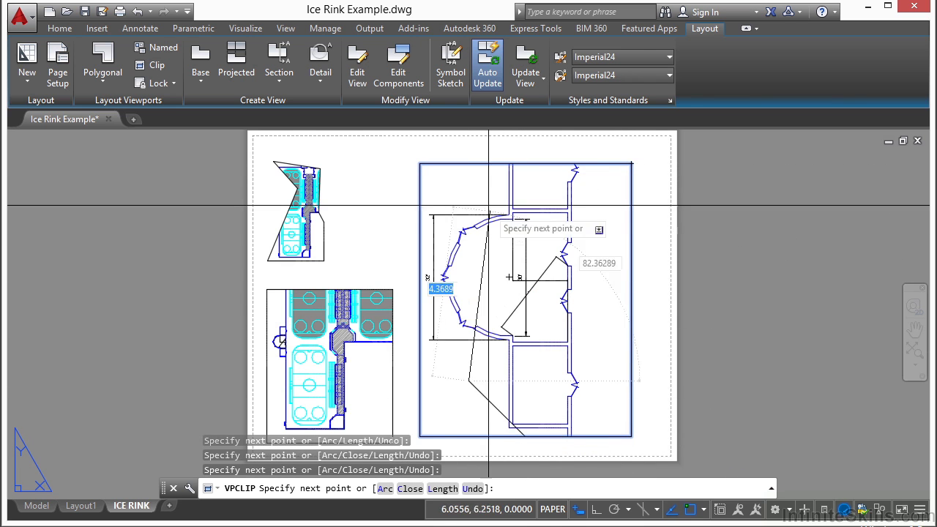
{"action": "left_click", "coordinate": [480, 230]}
{"action": "key", "text": "Return"}
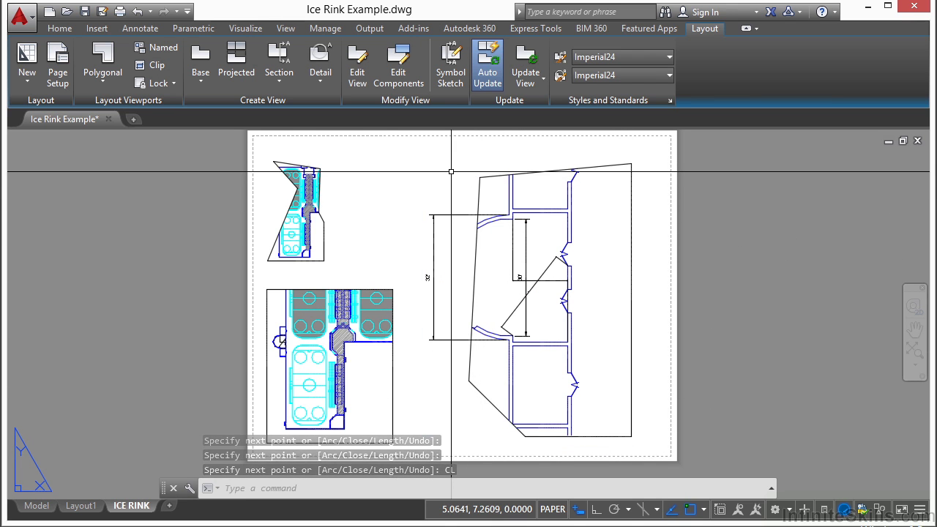
{"action": "left_click", "coordinate": [491, 401]}
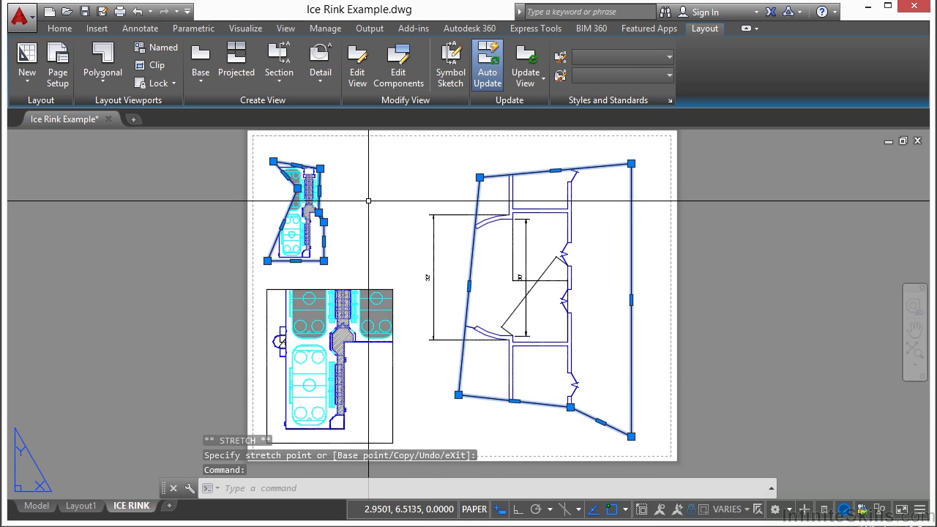
{"action": "key", "text": "Escape"}
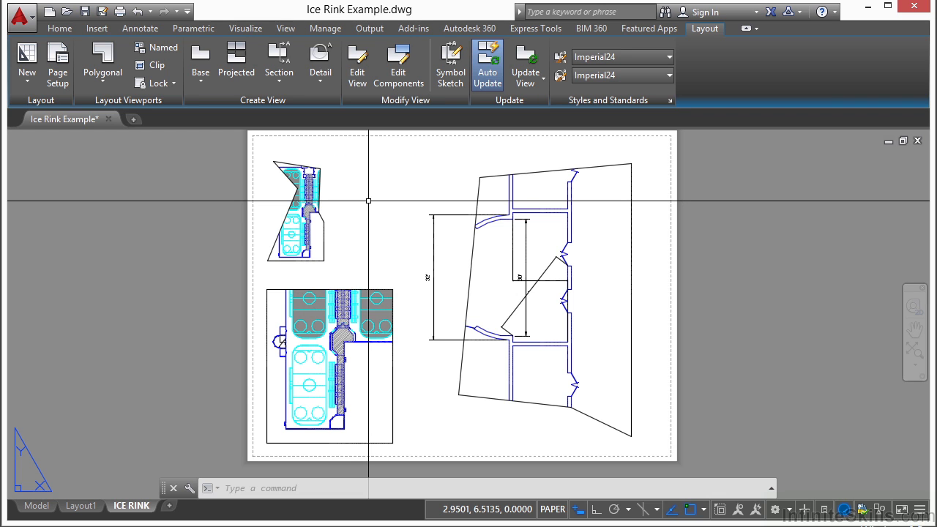
Freeze the Ice_Rink layer only in the small polygonal viewport by picking a rink object in it, and return to paper space.
{"action": "double_click", "coordinate": [316, 235]}
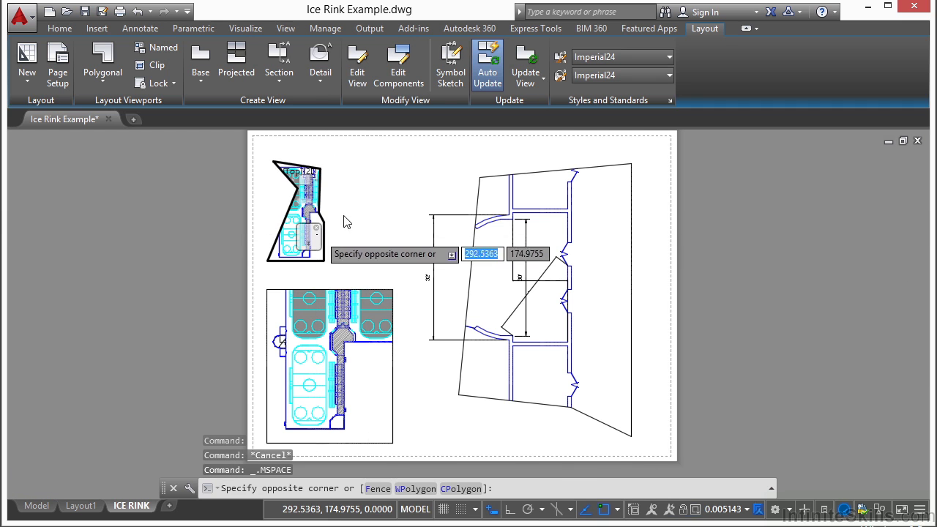
{"action": "left_click", "coordinate": [59, 28]}
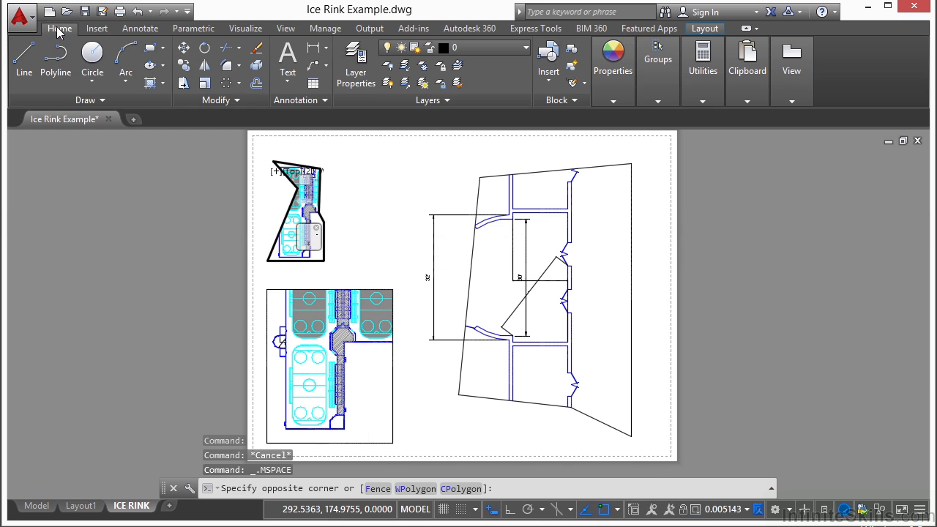
{"action": "left_click", "coordinate": [428, 66]}
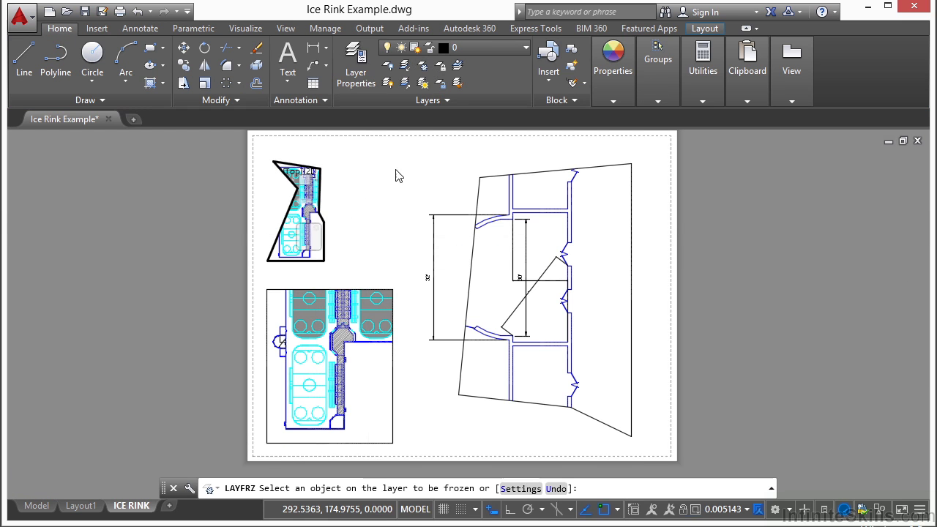
{"action": "left_click", "coordinate": [287, 239]}
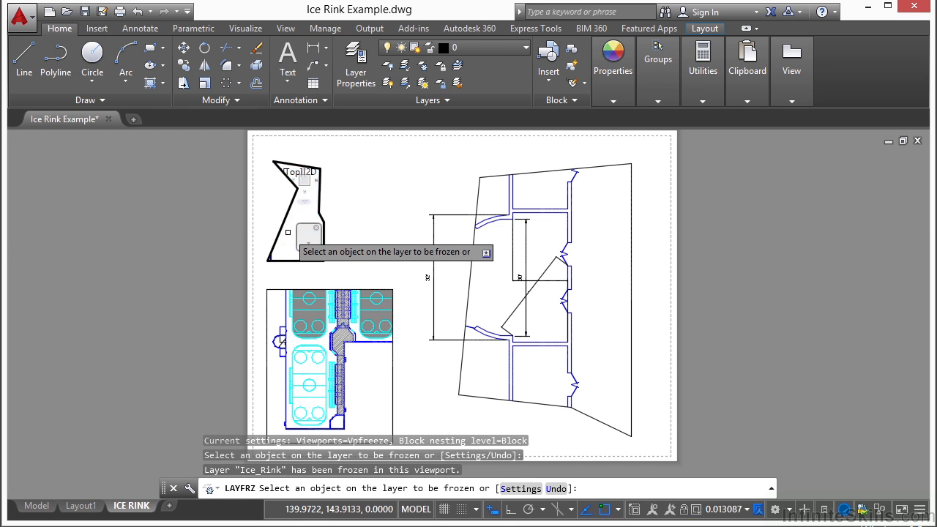
{"action": "double_click", "coordinate": [345, 251]}
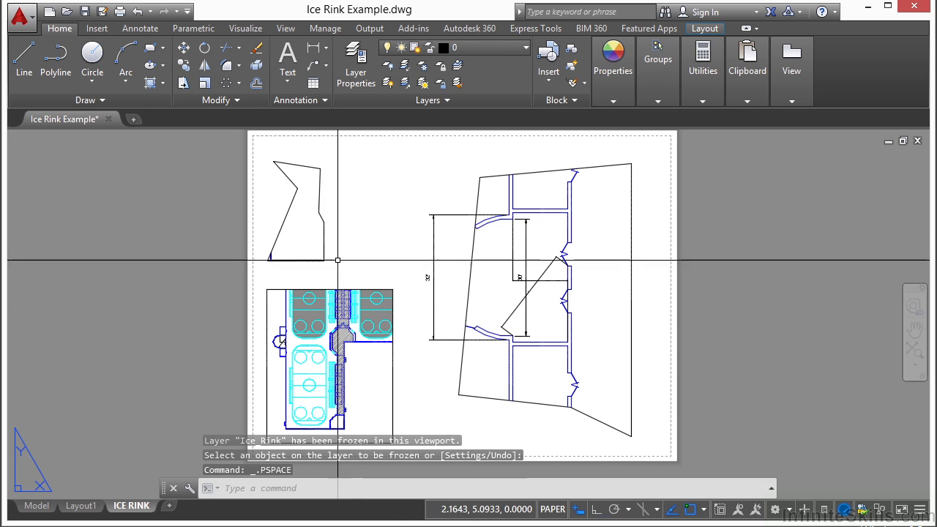